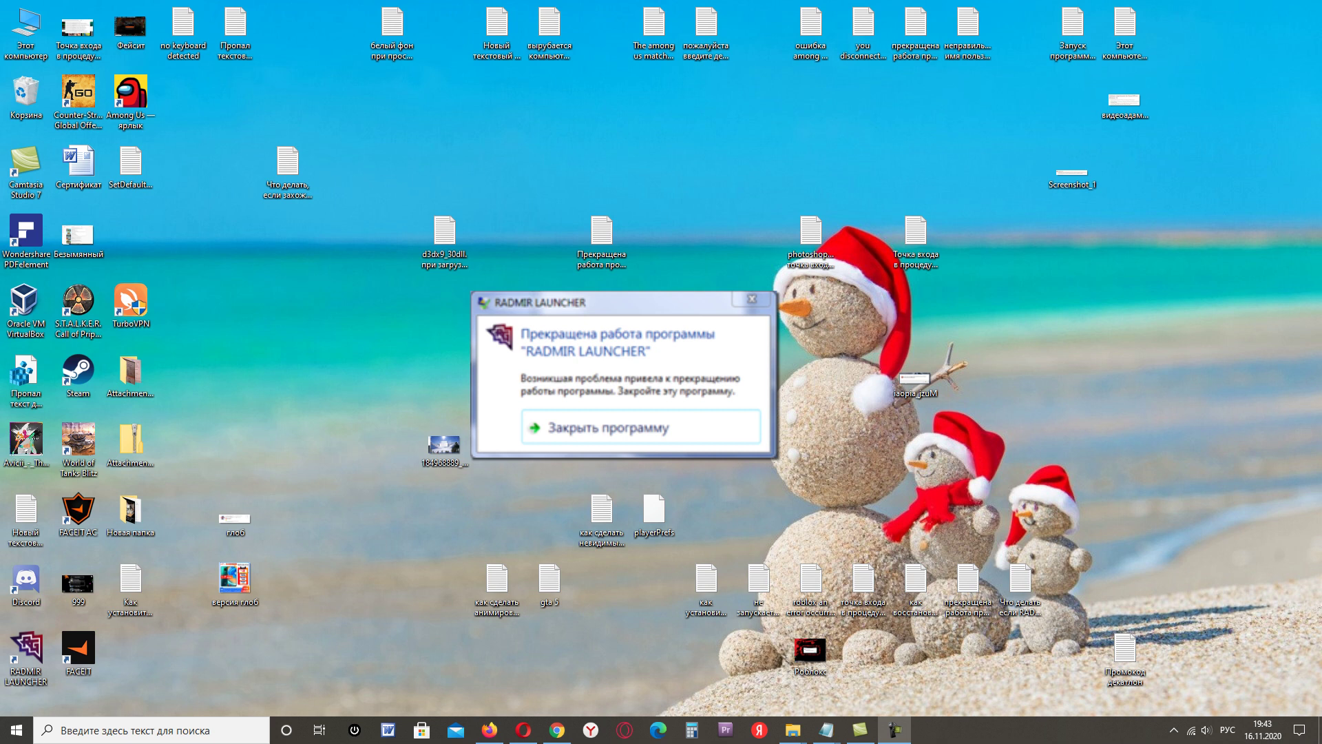
- Dismiss the launcher crash message and set the RADMIR LAUNCHER shortcut to run in compatibility mode for Windows 7
{"action": "left_click", "coordinate": [644, 423]}
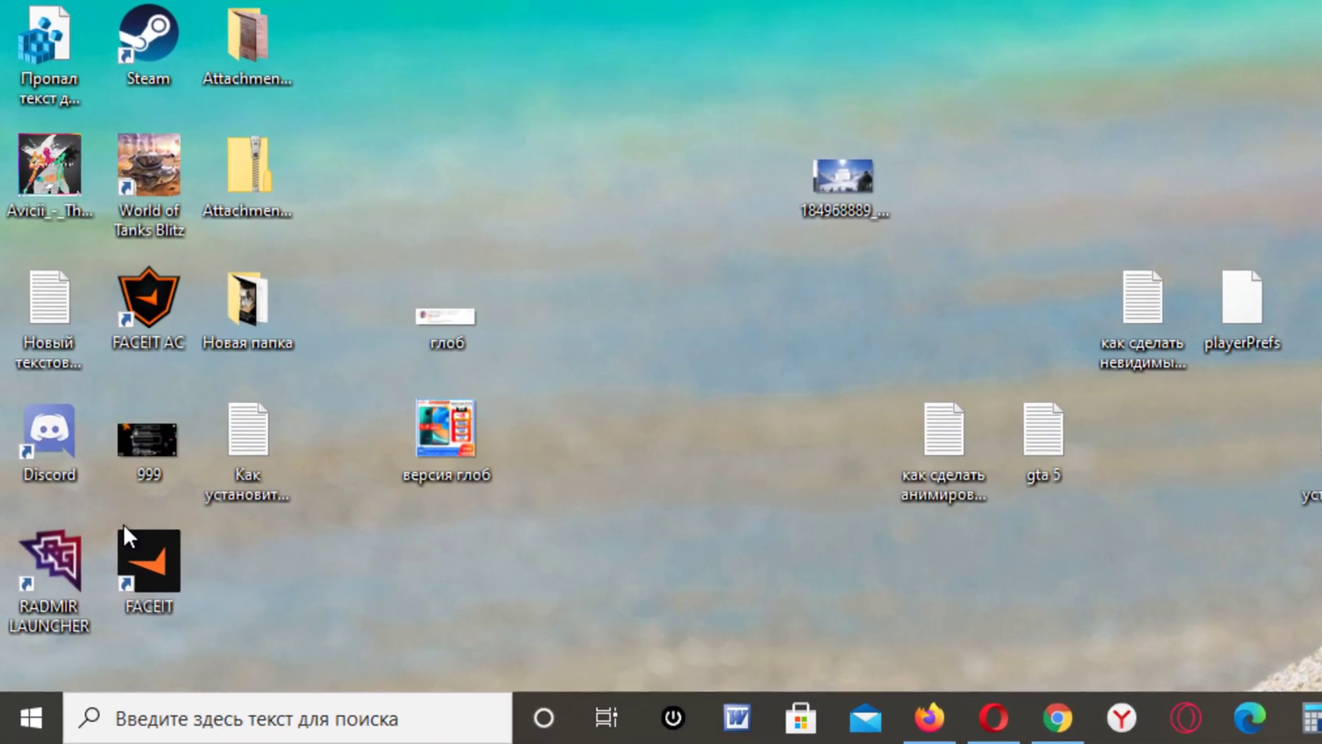
{"action": "right_click", "coordinate": [37, 637]}
{"action": "left_click", "coordinate": [134, 520]}
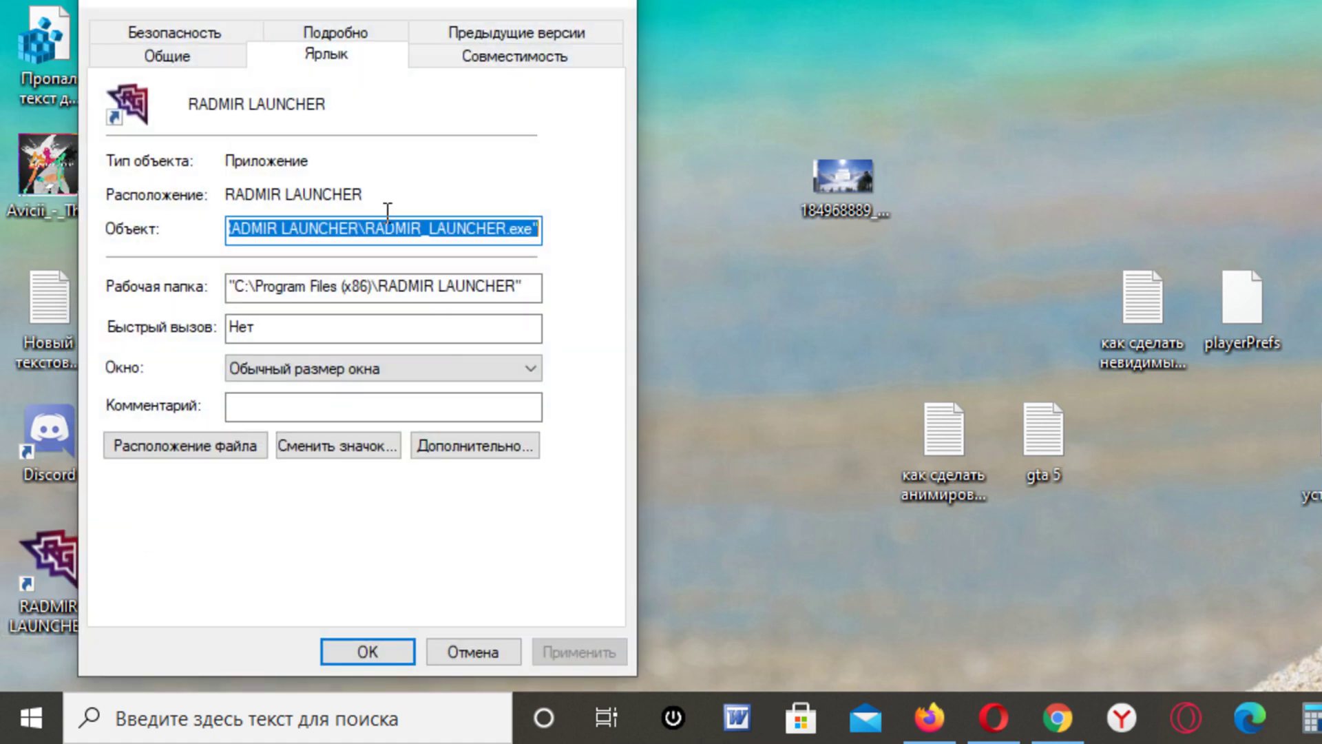
{"action": "left_click", "coordinate": [489, 60]}
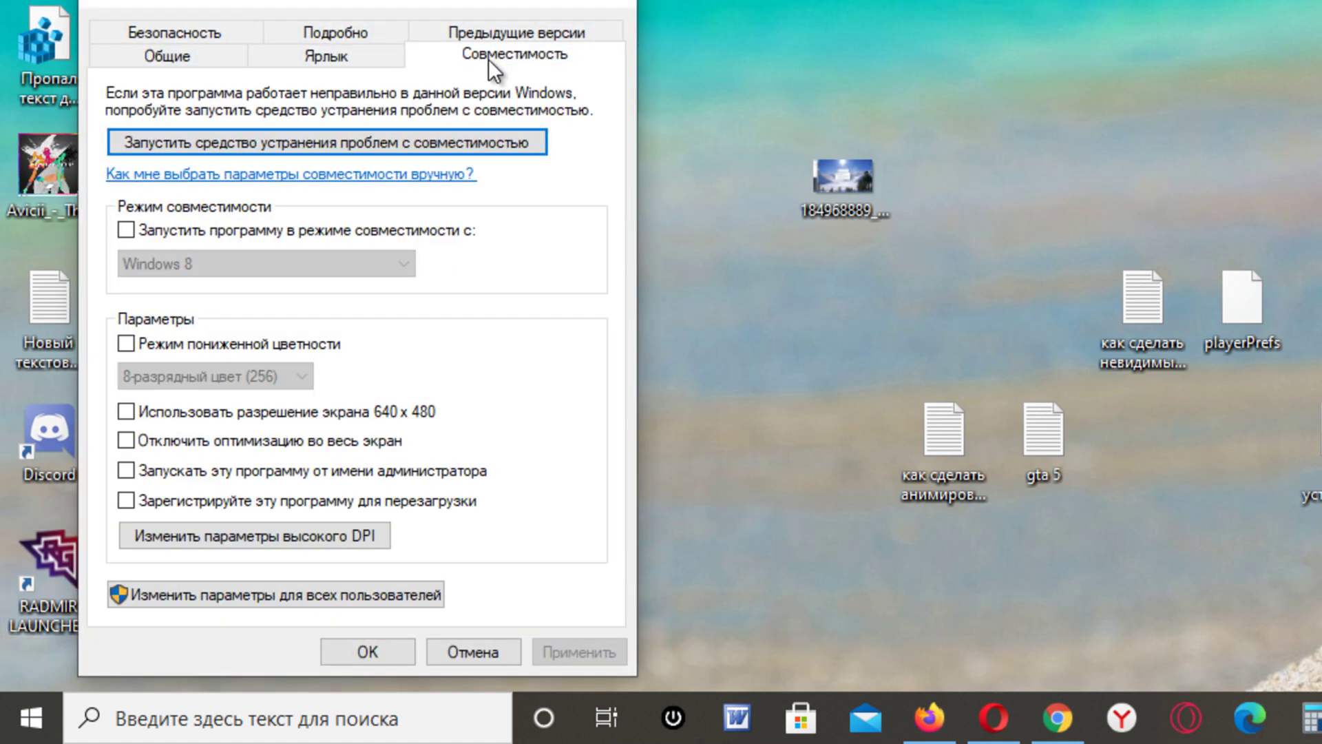
{"action": "left_click", "coordinate": [127, 233]}
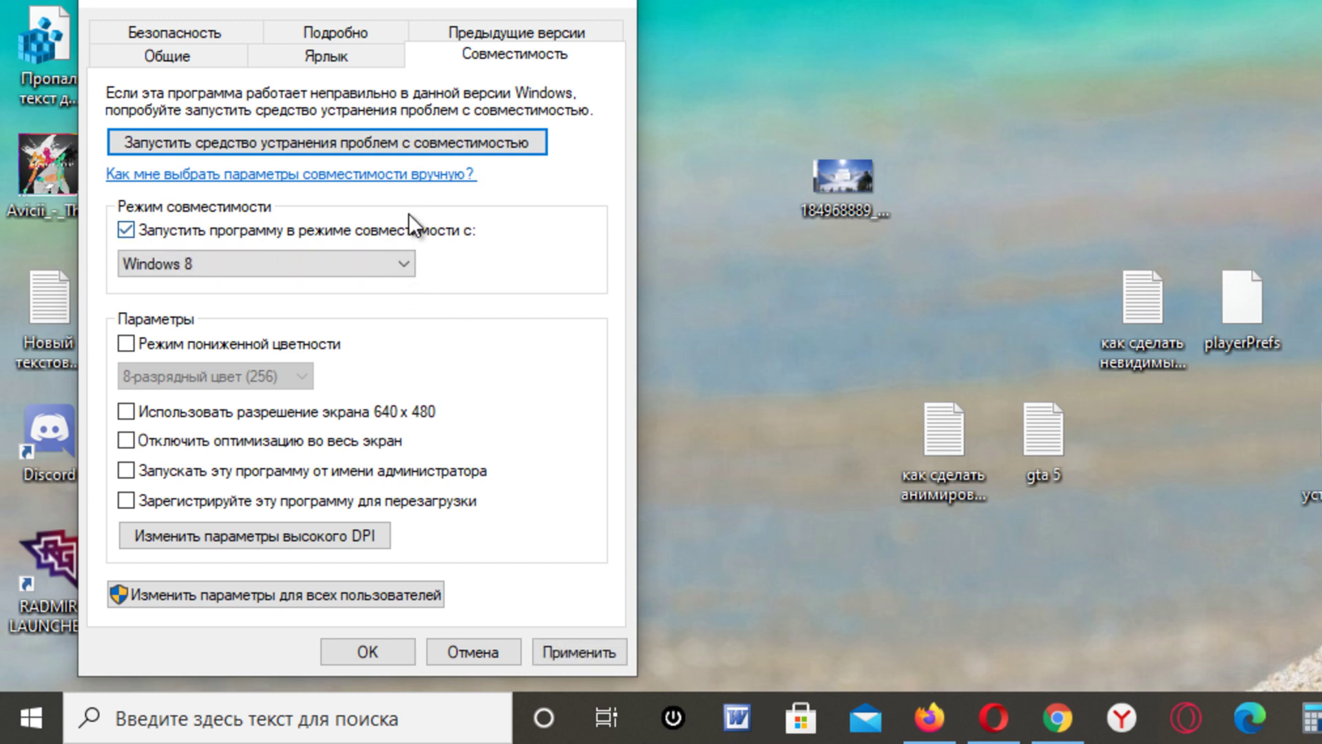
{"action": "left_click", "coordinate": [393, 263]}
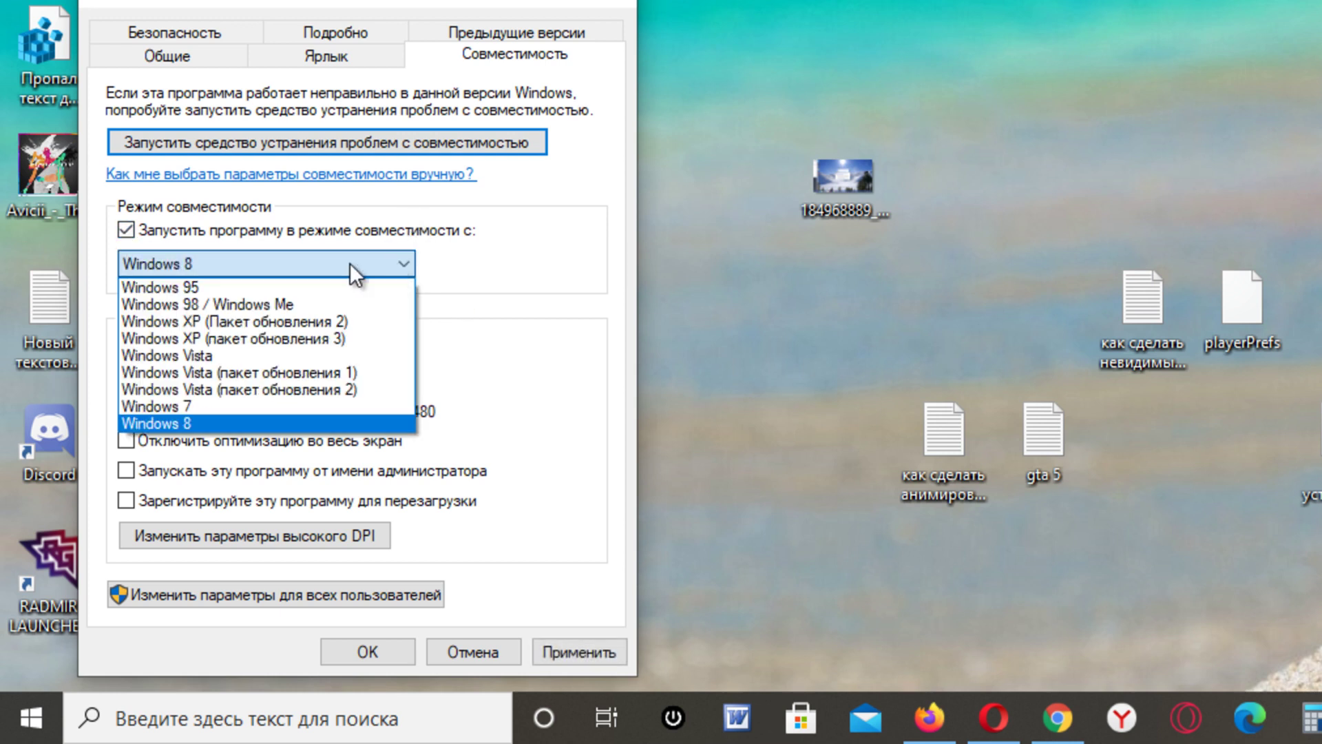
{"action": "left_click", "coordinate": [259, 408]}
{"action": "left_click", "coordinate": [568, 648]}
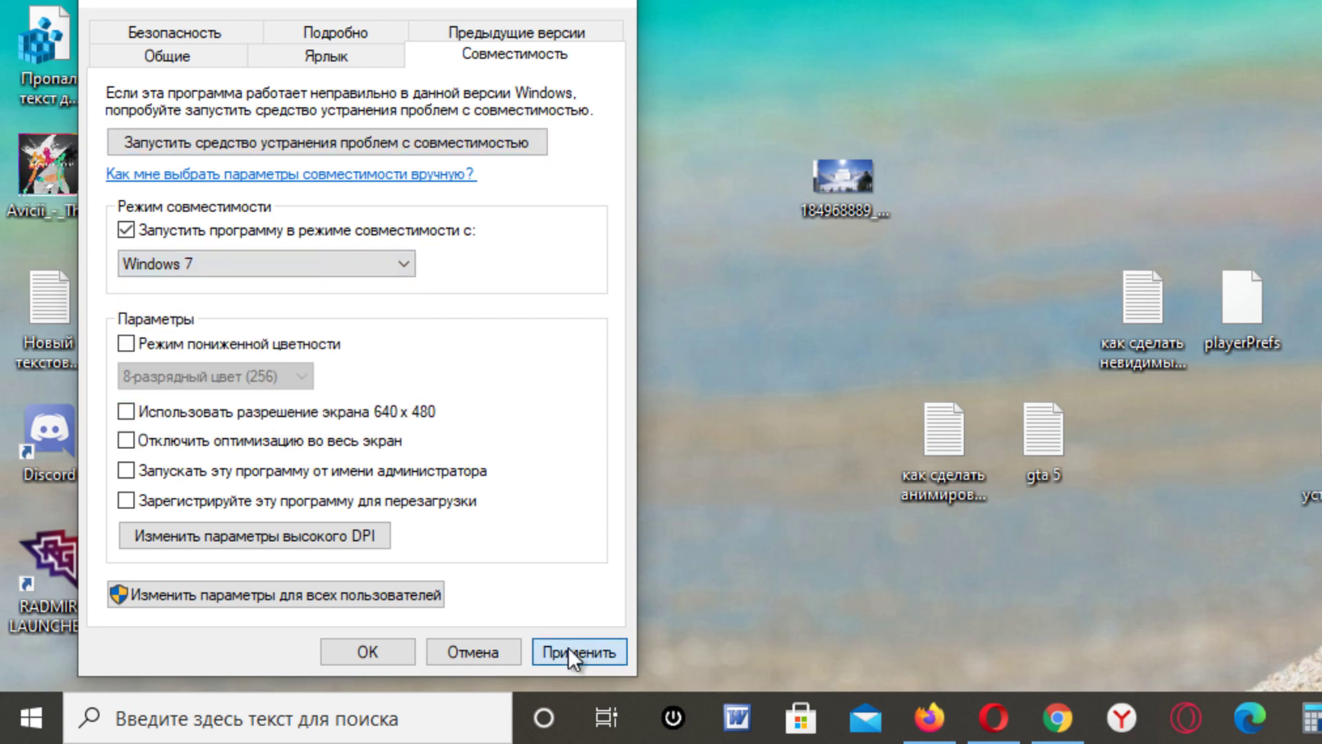
{"action": "left_click", "coordinate": [363, 651]}
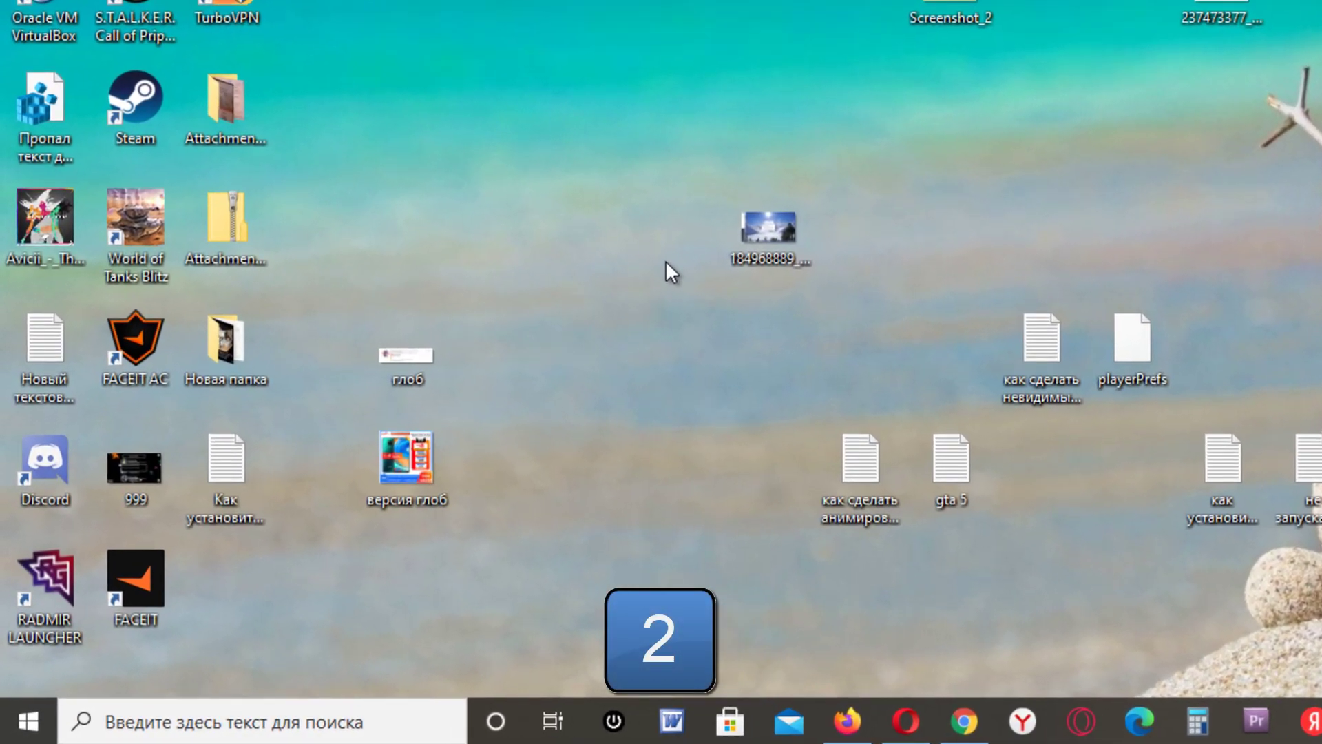
- Open the RADMIR LAUNCHER shortcut's file location and go to its resources\projects\crmp folder
{"action": "right_click", "coordinate": [51, 592]}
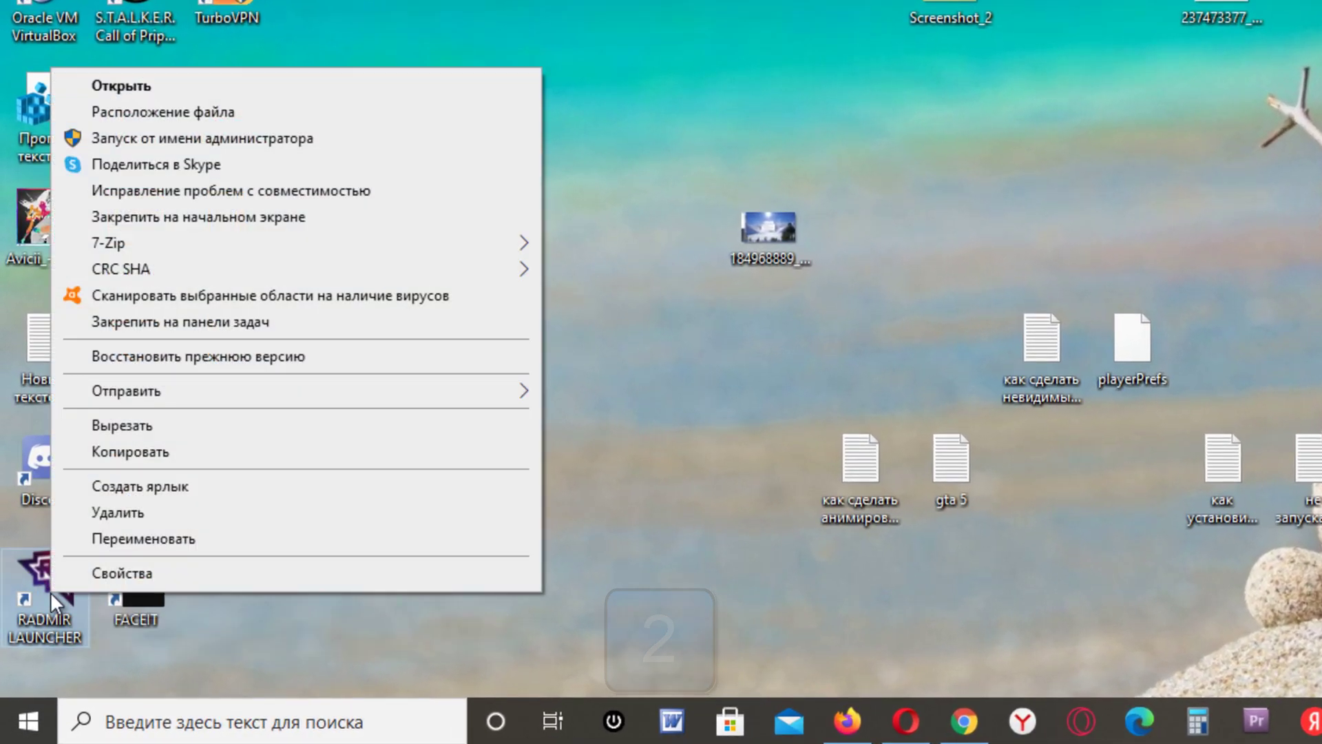
{"action": "left_click", "coordinate": [100, 573]}
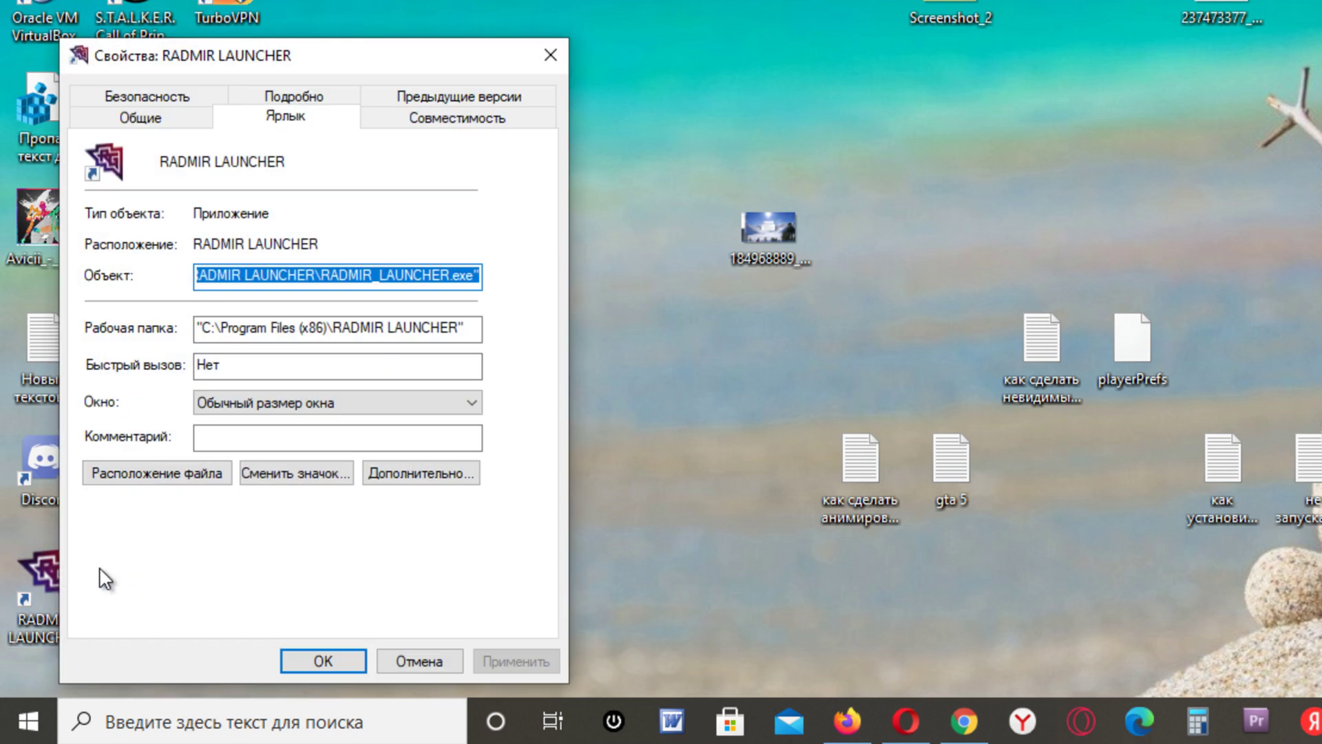
{"action": "left_click", "coordinate": [178, 473]}
{"action": "key", "text": "Home"}
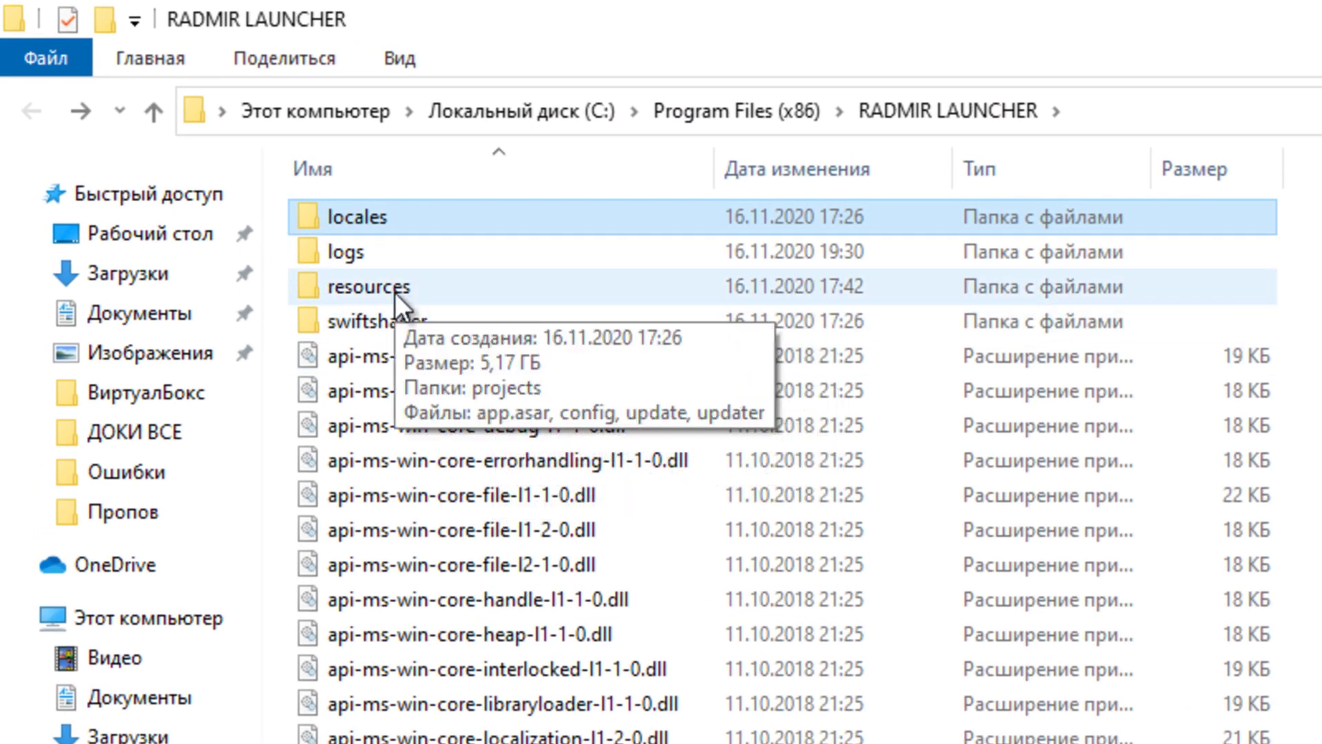
{"action": "double_click", "coordinate": [394, 292]}
{"action": "double_click", "coordinate": [391, 216]}
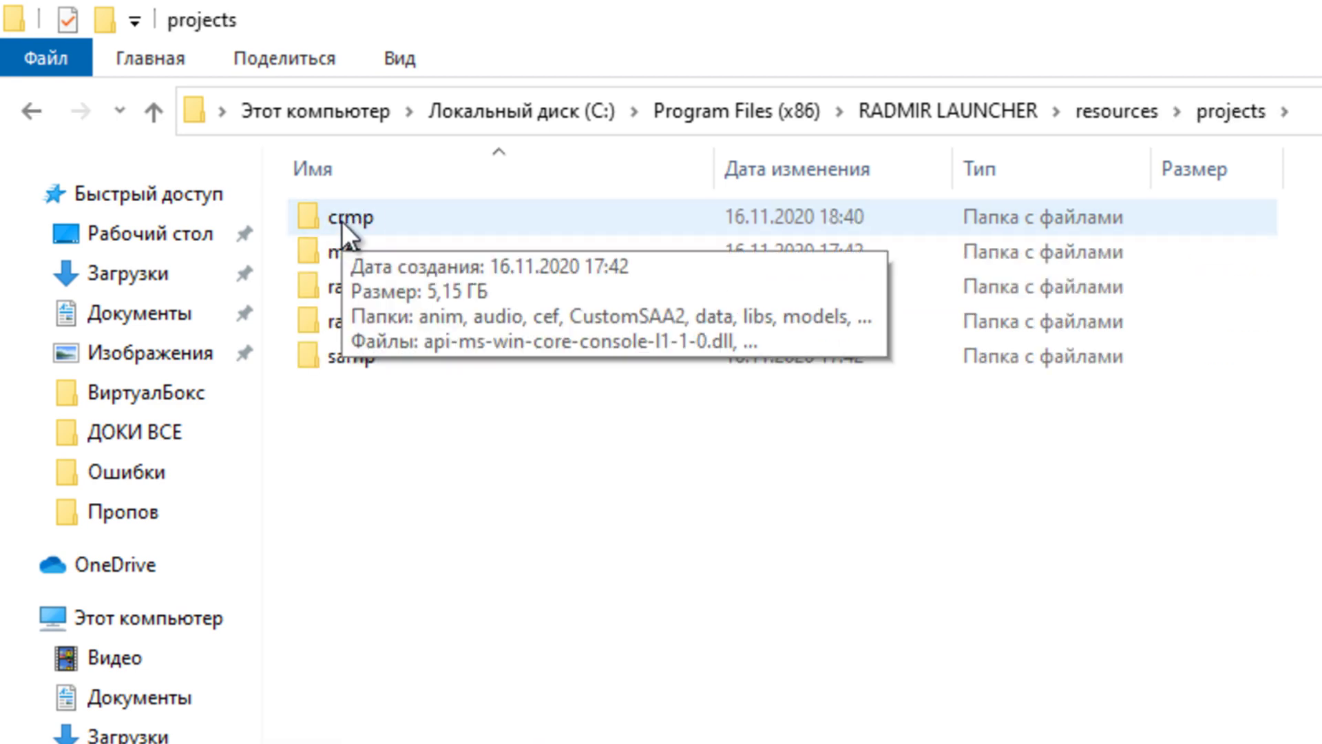
{"action": "double_click", "coordinate": [341, 221]}
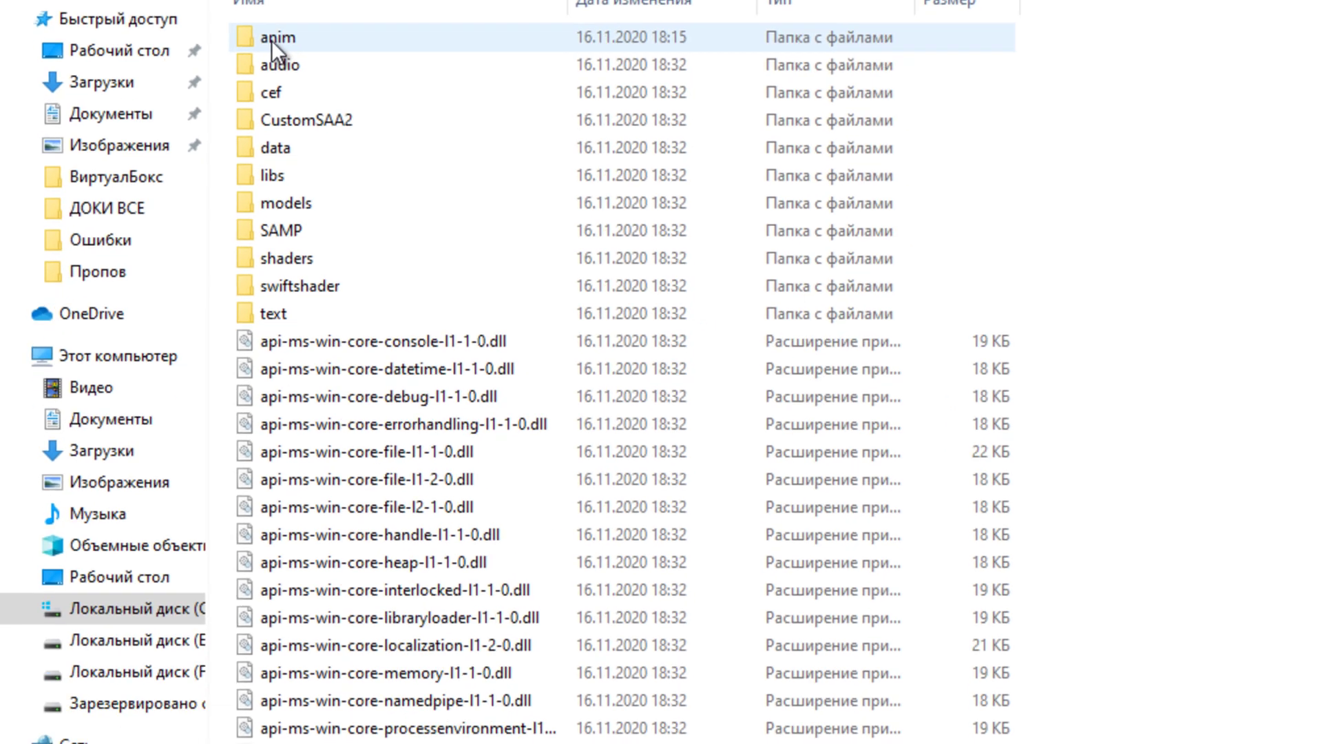
- Set the gta_sa application in the crmp folder to run in compatibility mode for Windows 7
{"action": "scroll", "coordinate": [403, 203], "scroll_direction": "down", "scroll_amount": 20}
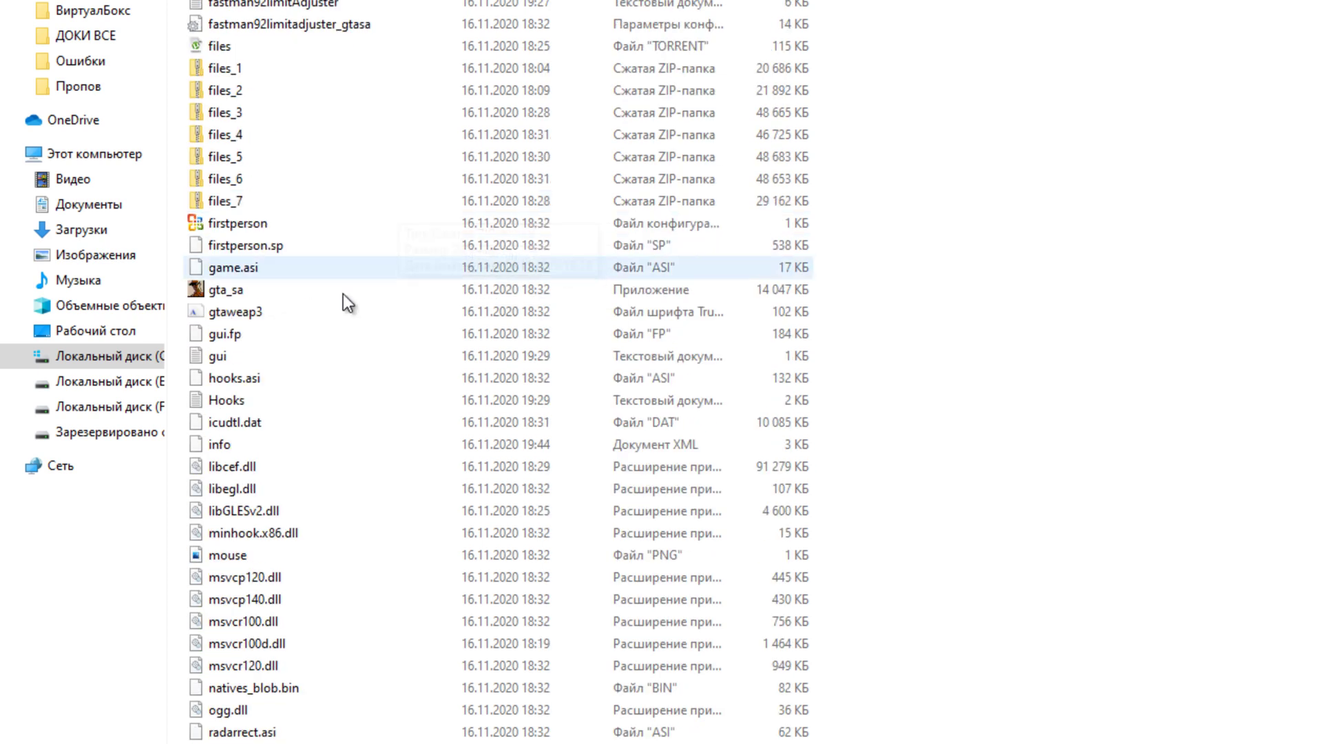
{"action": "left_click", "coordinate": [209, 292]}
{"action": "right_click", "coordinate": [209, 292]}
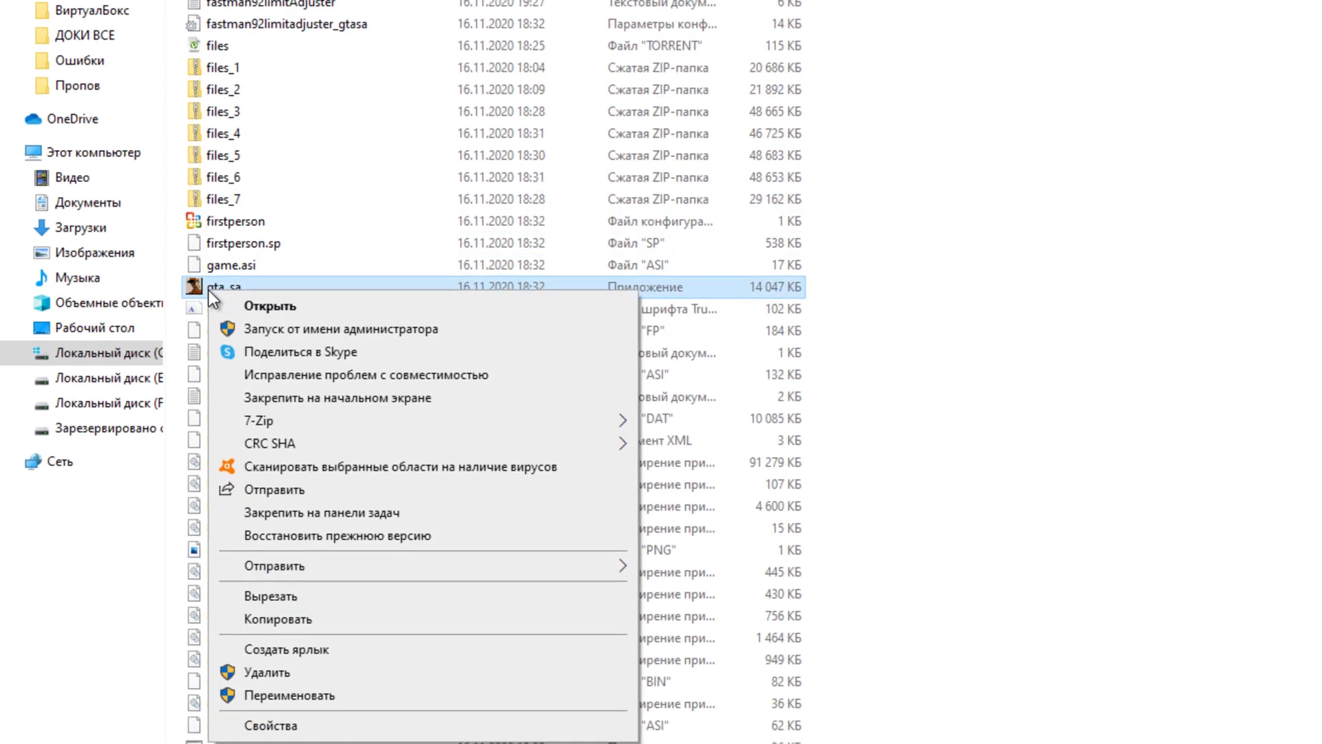
{"action": "left_click", "coordinate": [341, 725]}
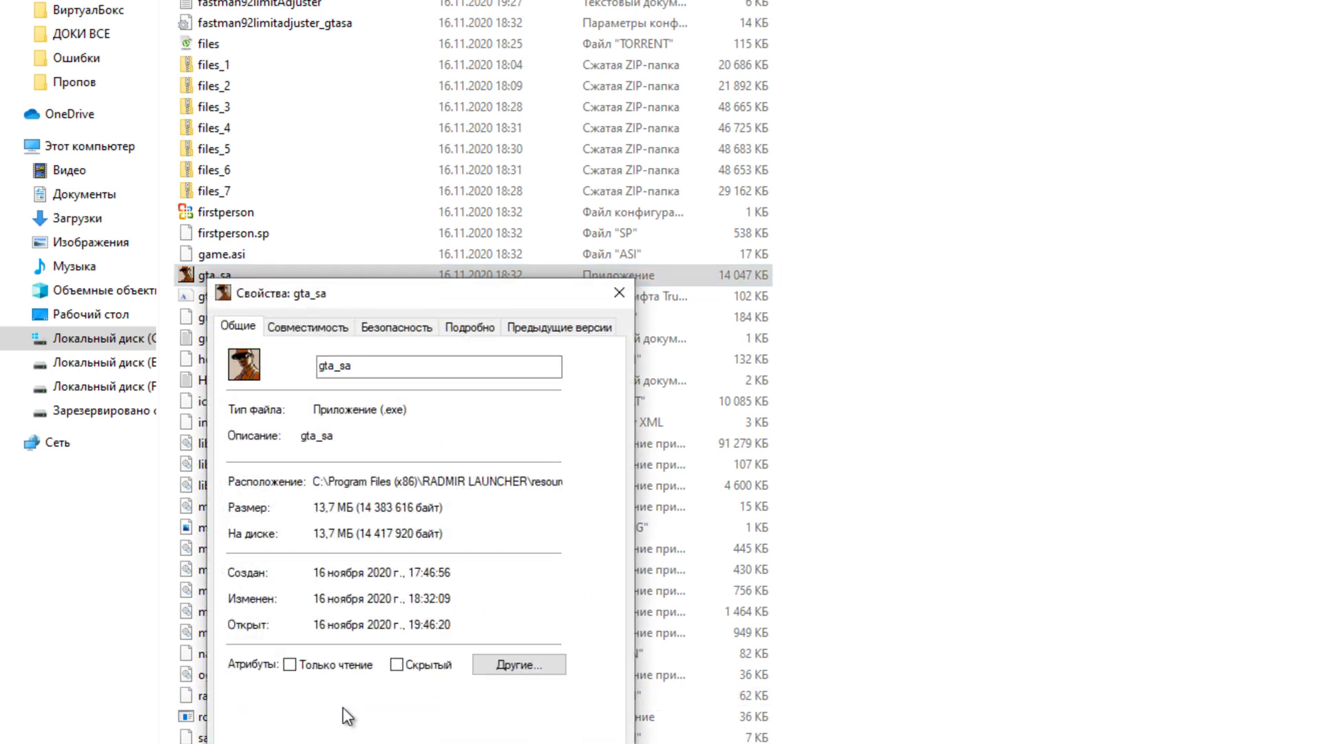
{"action": "left_click", "coordinate": [321, 329]}
{"action": "left_click", "coordinate": [251, 461]}
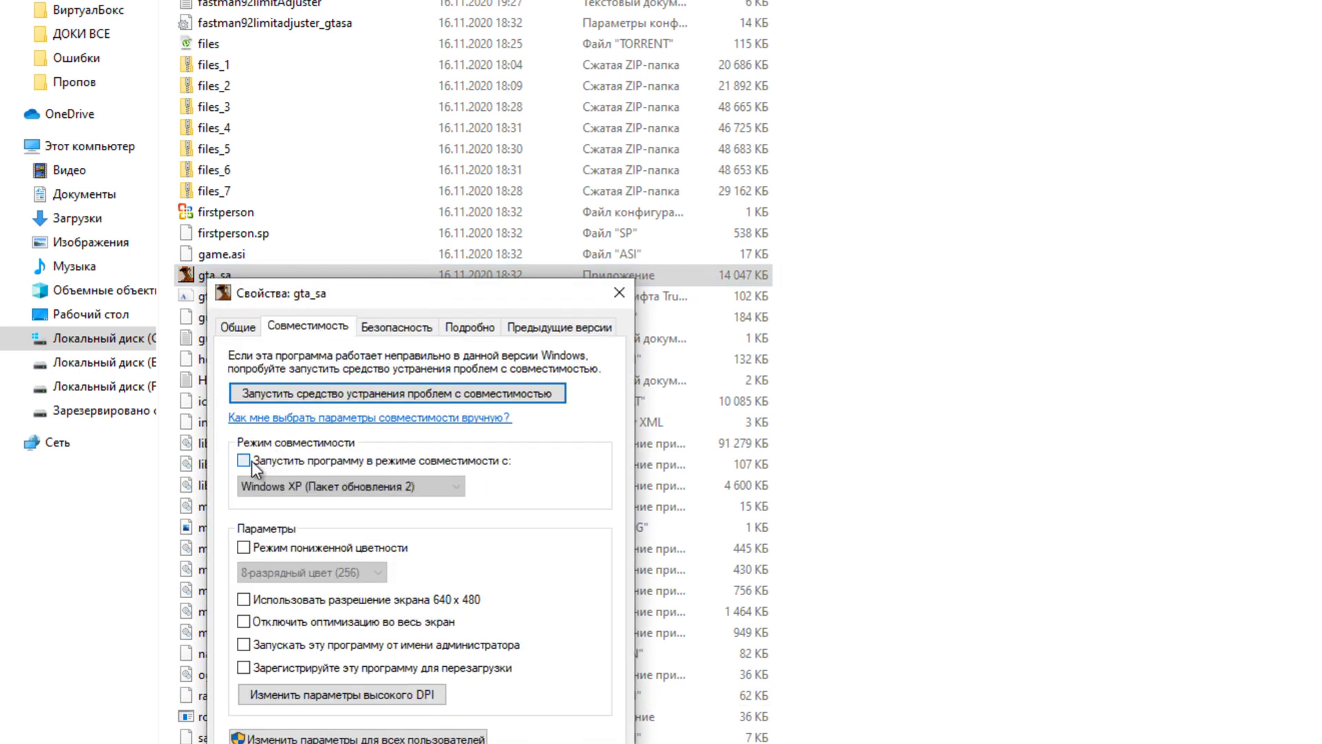
{"action": "left_click", "coordinate": [374, 485]}
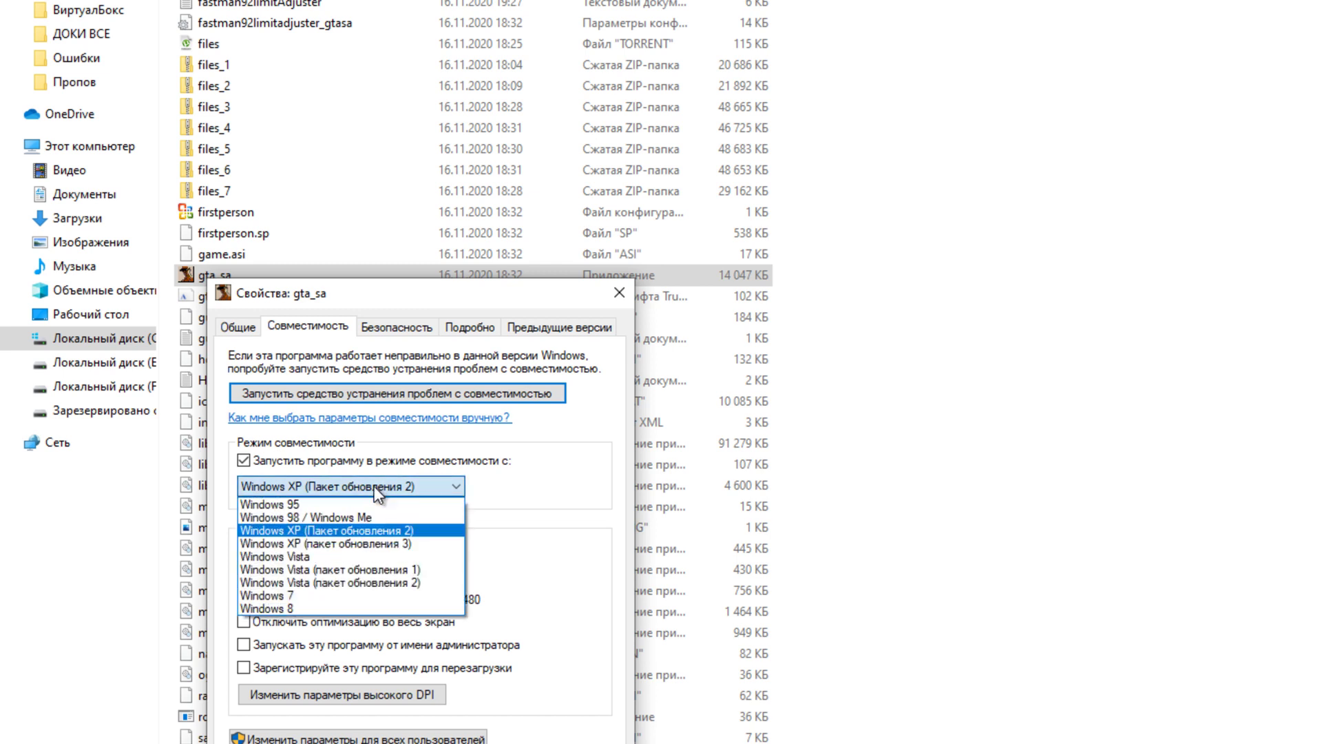
{"action": "left_click", "coordinate": [303, 595]}
{"action": "left_click", "coordinate": [594, 673]}
{"action": "left_click", "coordinate": [421, 673]}
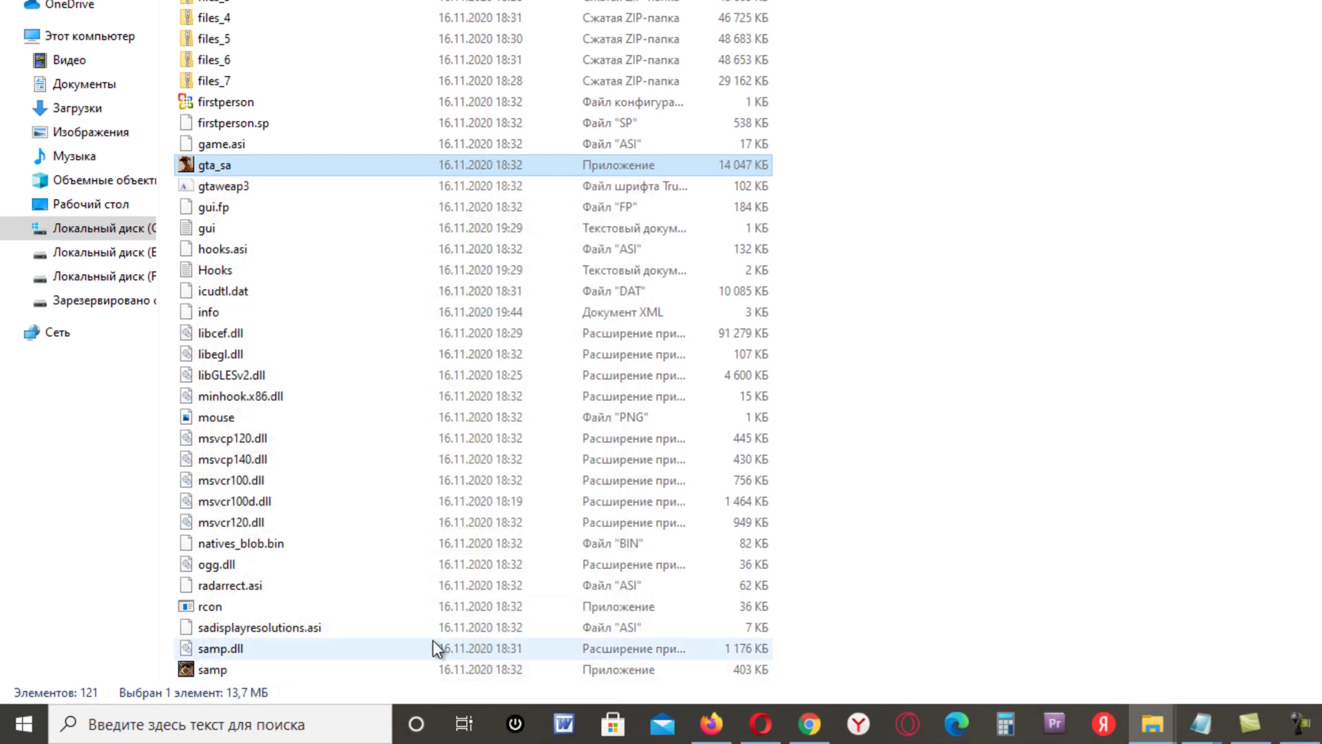
- Set the samp application in the crmp folder to run in compatibility mode for Windows 7
{"action": "scroll", "coordinate": [878, 380], "scroll_direction": "down", "scroll_amount": 6}
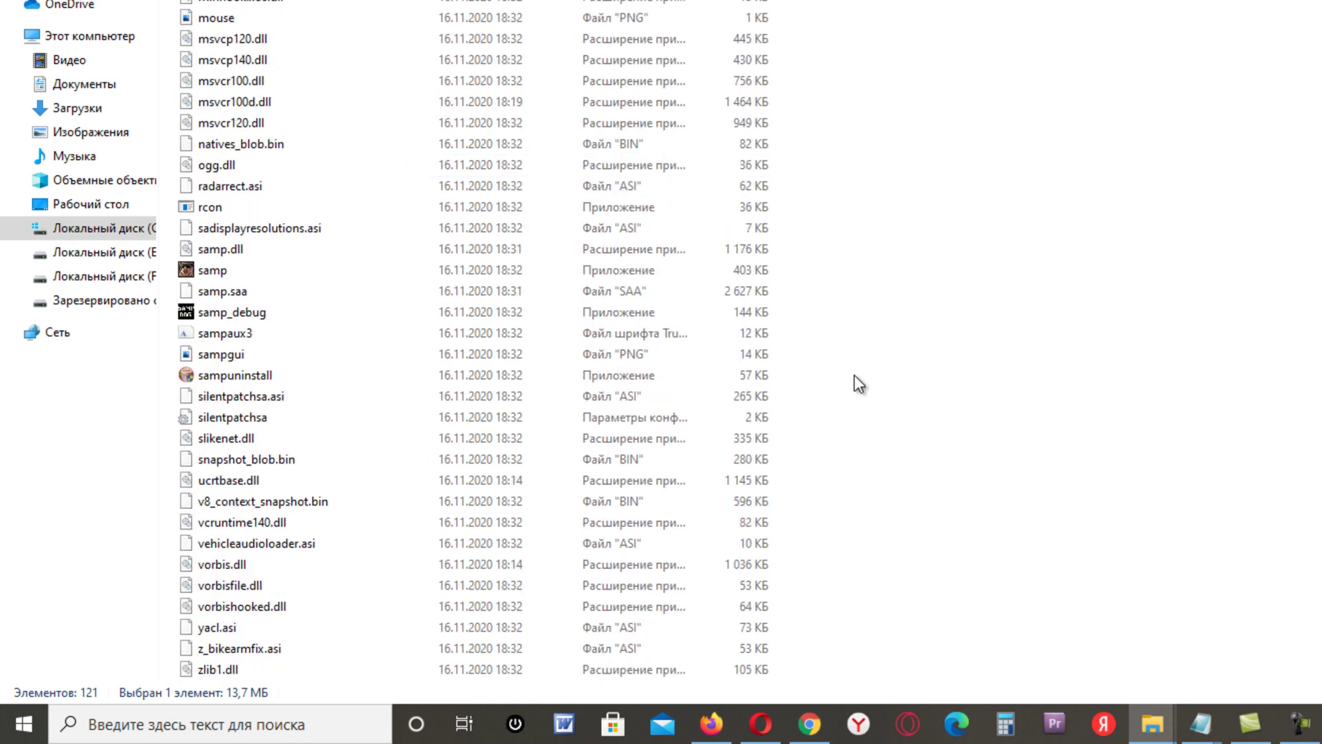
{"action": "right_click", "coordinate": [204, 270]}
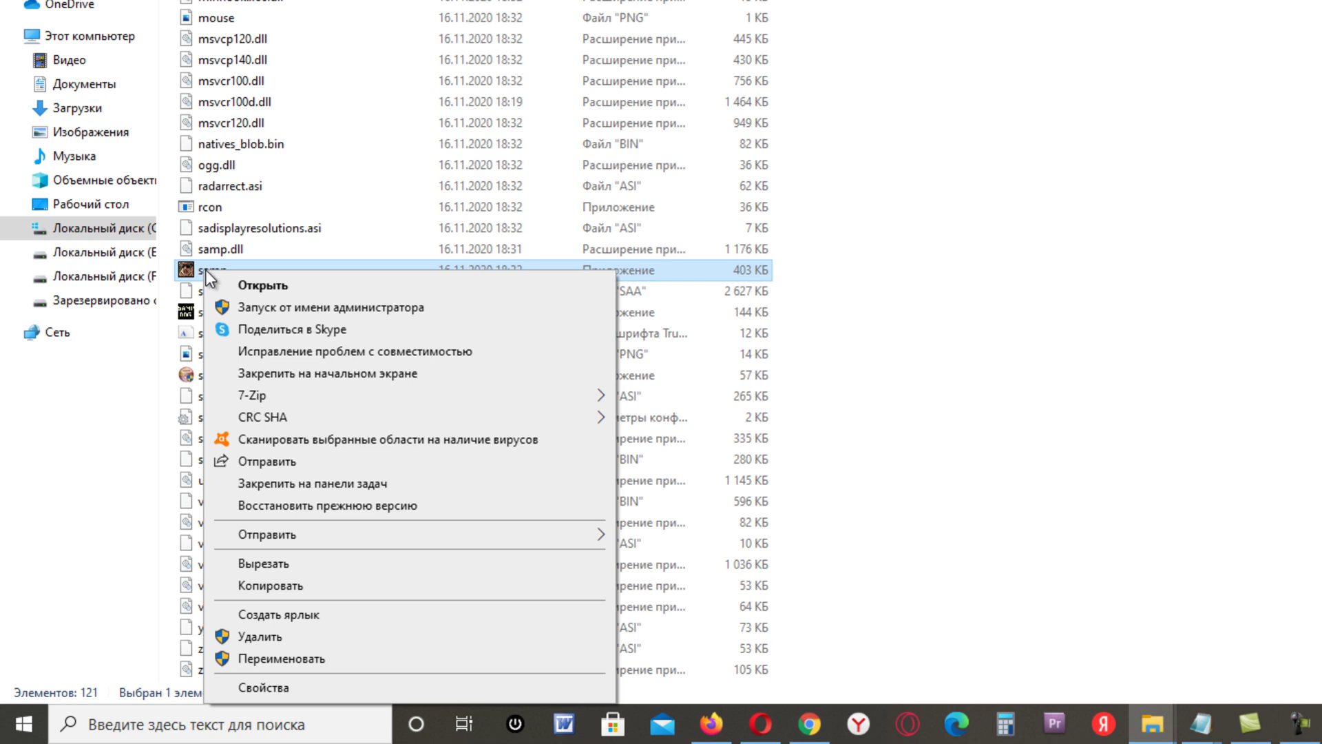
{"action": "left_click", "coordinate": [292, 689]}
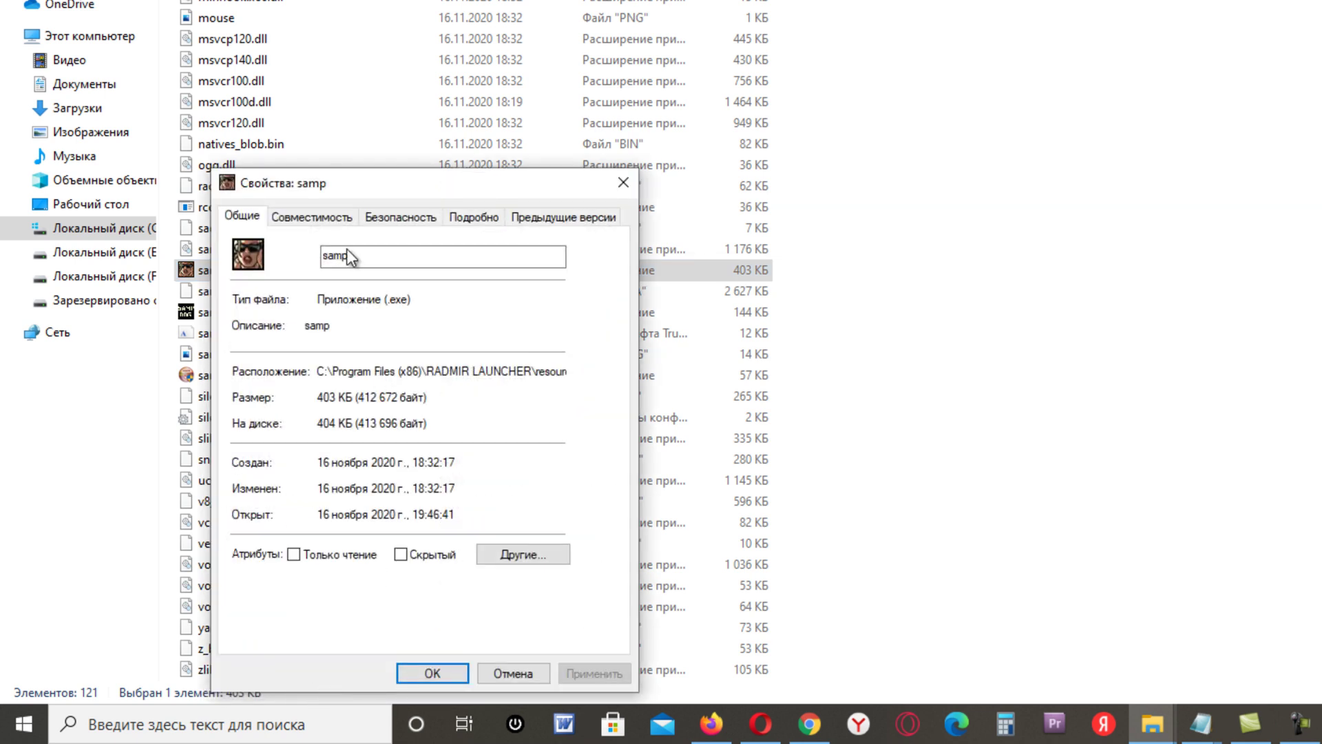
{"action": "left_click", "coordinate": [303, 216]}
{"action": "left_click", "coordinate": [276, 354]}
{"action": "left_click", "coordinate": [337, 379]}
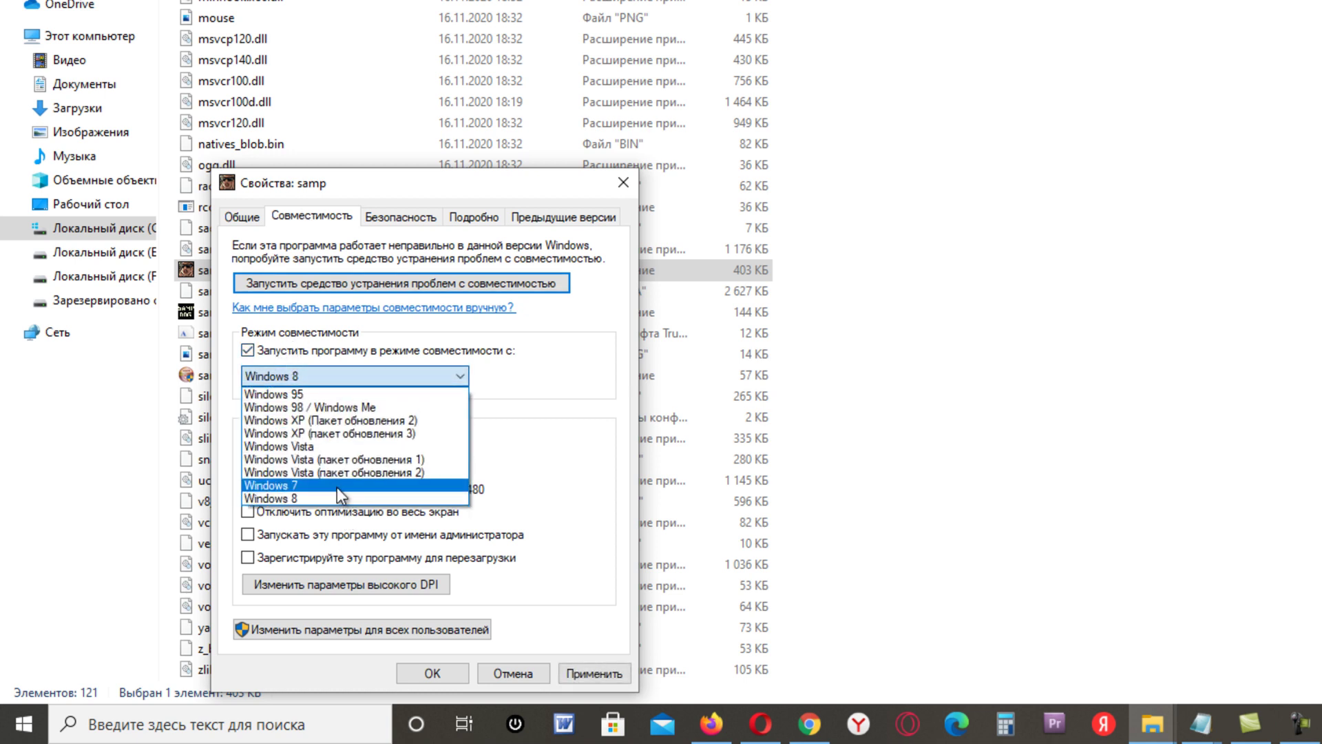
{"action": "left_click", "coordinate": [336, 486]}
{"action": "left_click", "coordinate": [585, 675]}
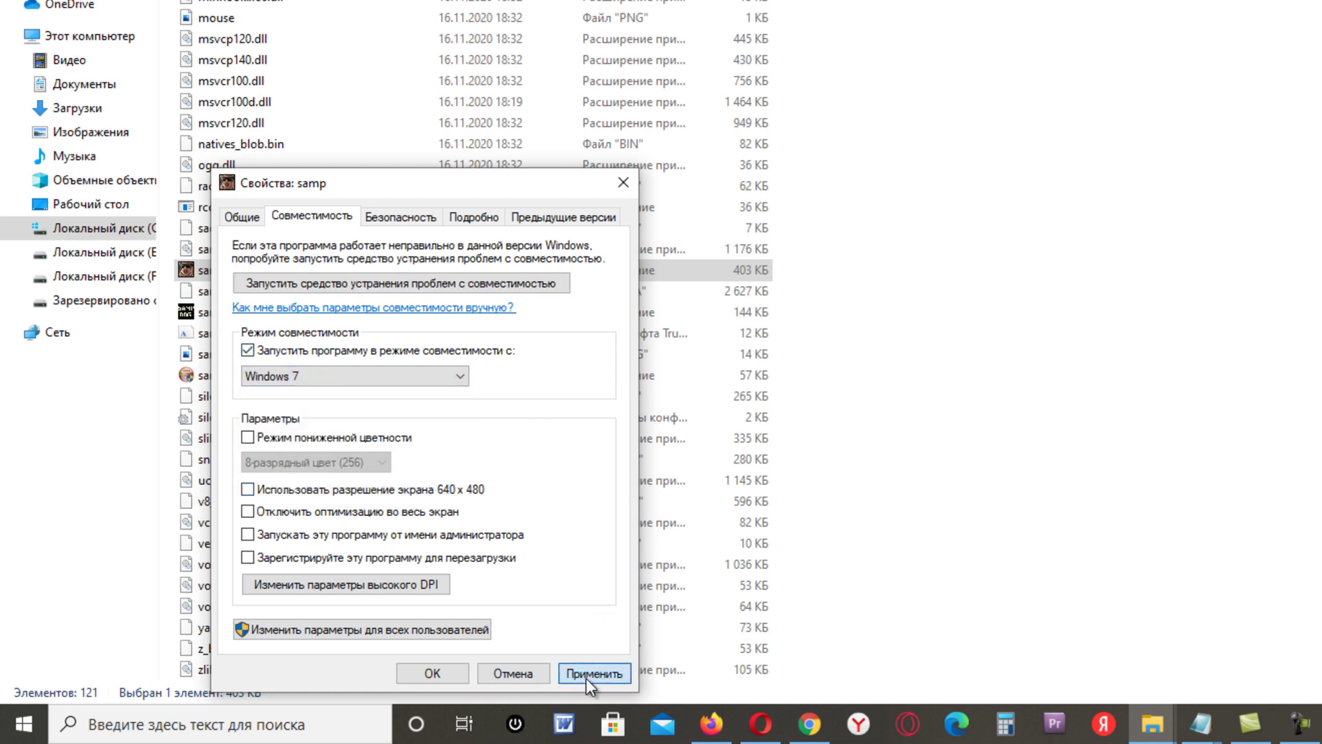
{"action": "left_click", "coordinate": [443, 673]}
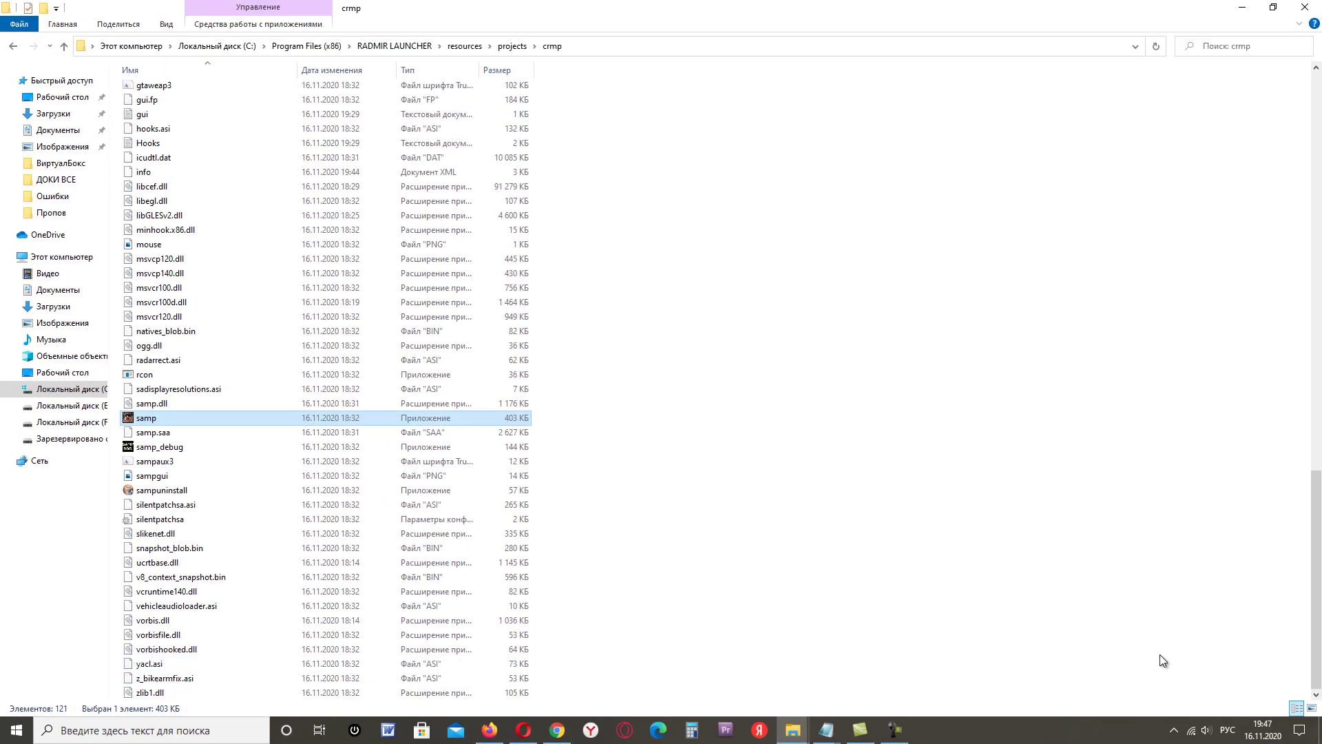
- Return to the desktop and start the compatibility troubleshooter for the RADMIR LAUNCHER shortcut
{"action": "left_click", "coordinate": [1319, 730]}
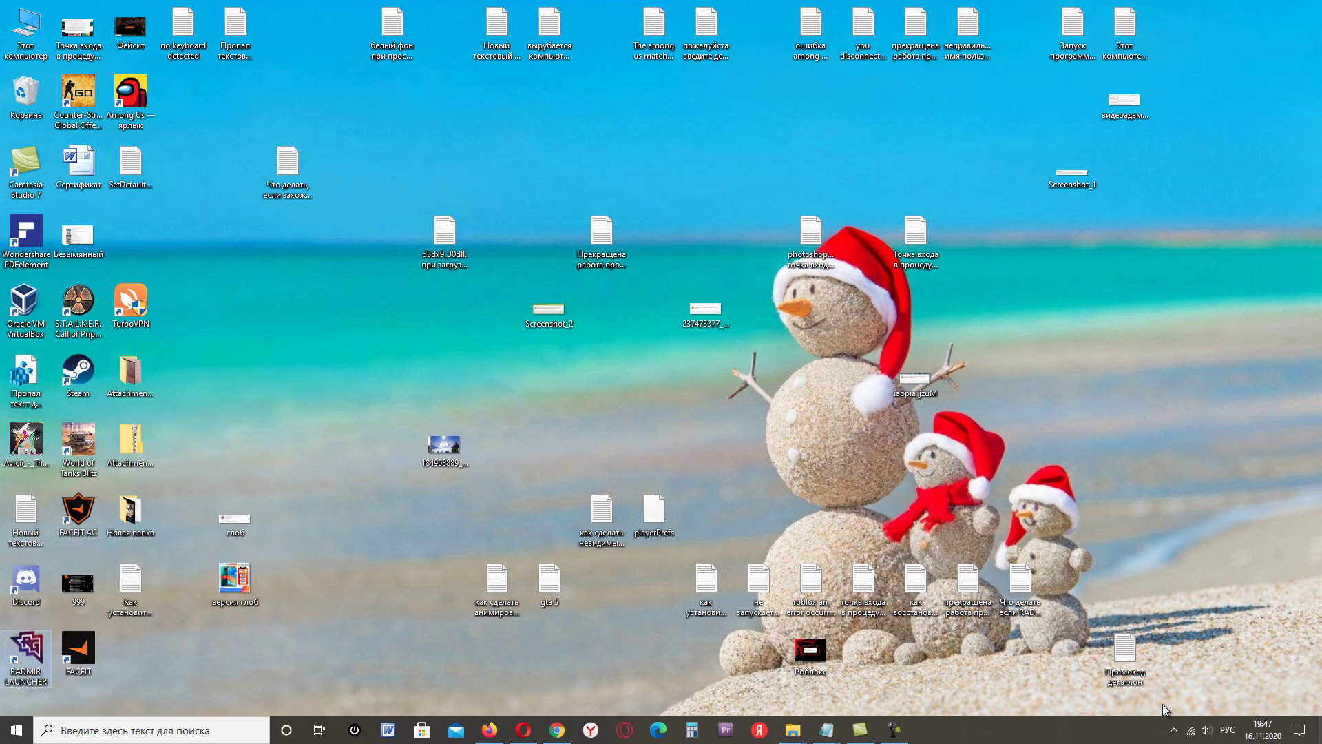
{"action": "double_click", "coordinate": [25, 641]}
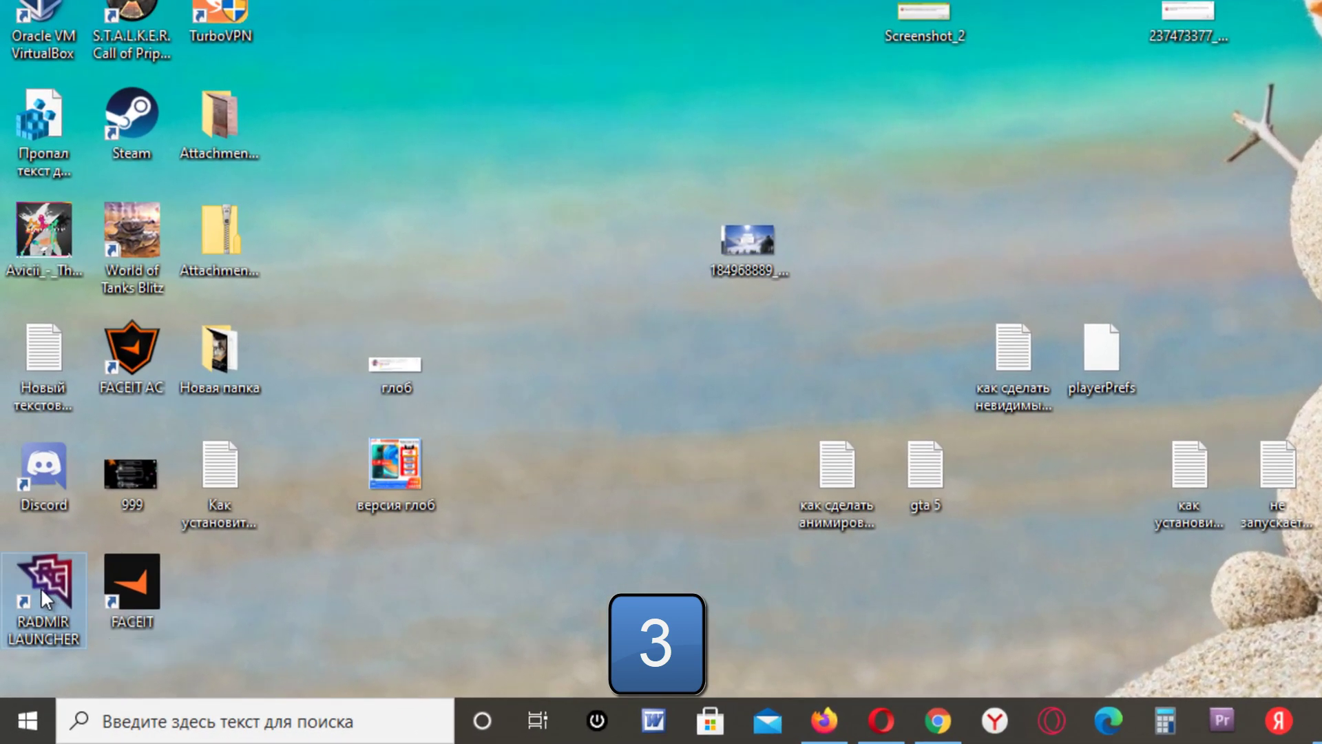
{"action": "right_click", "coordinate": [30, 626]}
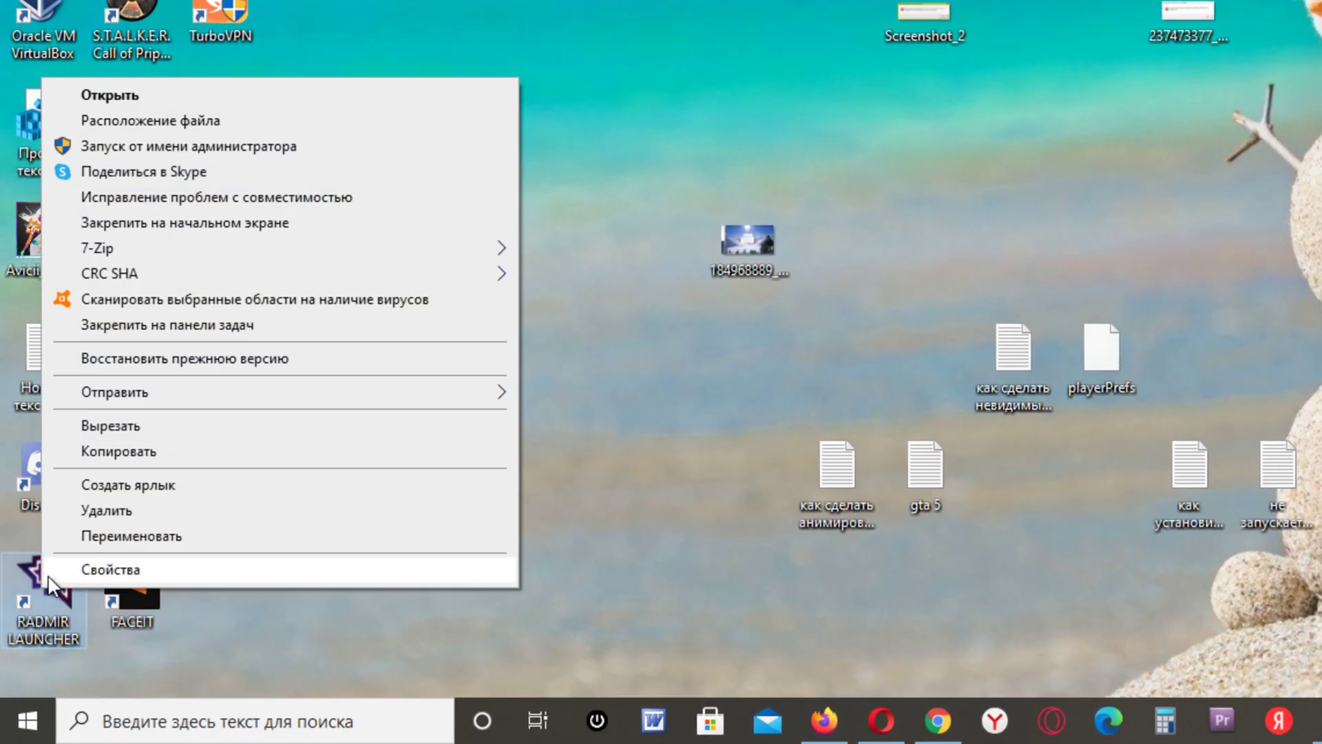
{"action": "left_click", "coordinate": [183, 198]}
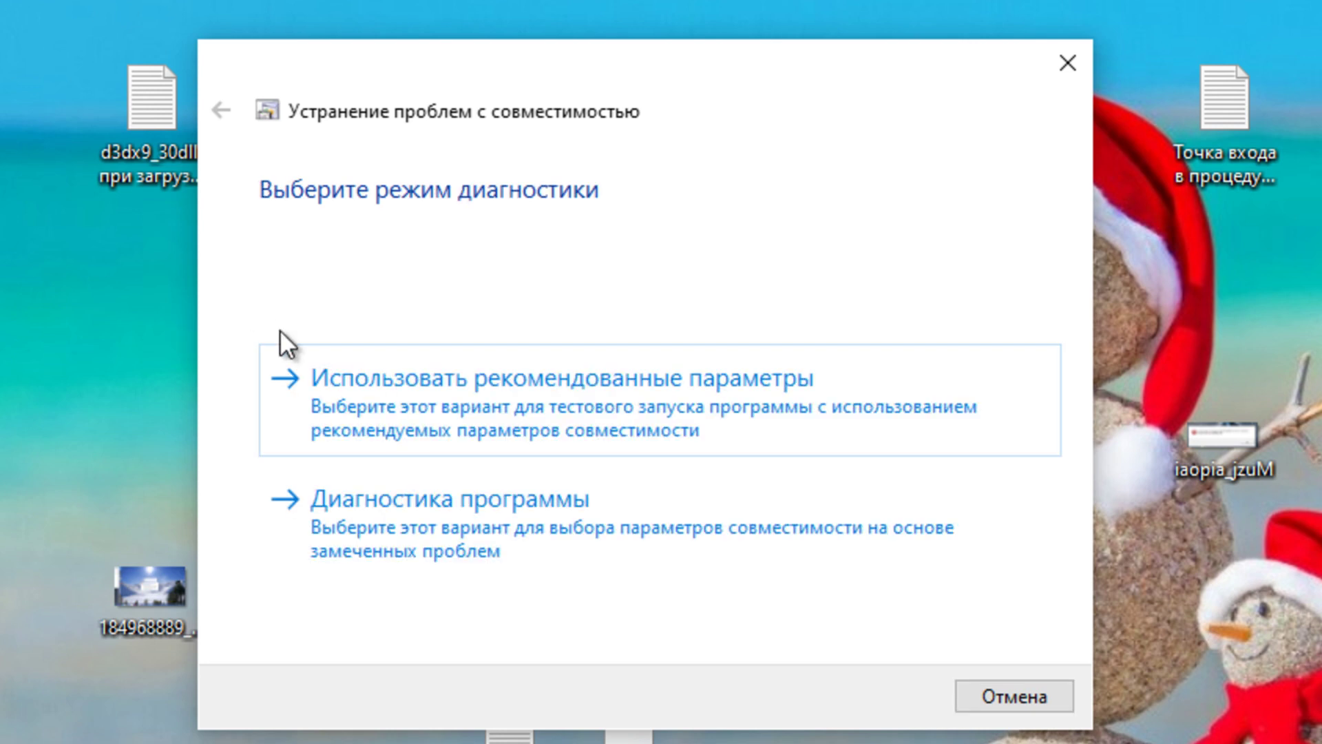
- Choose program diagnostics, report that the program worked in earlier Windows versions, and select Windows 7 as that version
{"action": "left_click", "coordinate": [405, 520]}
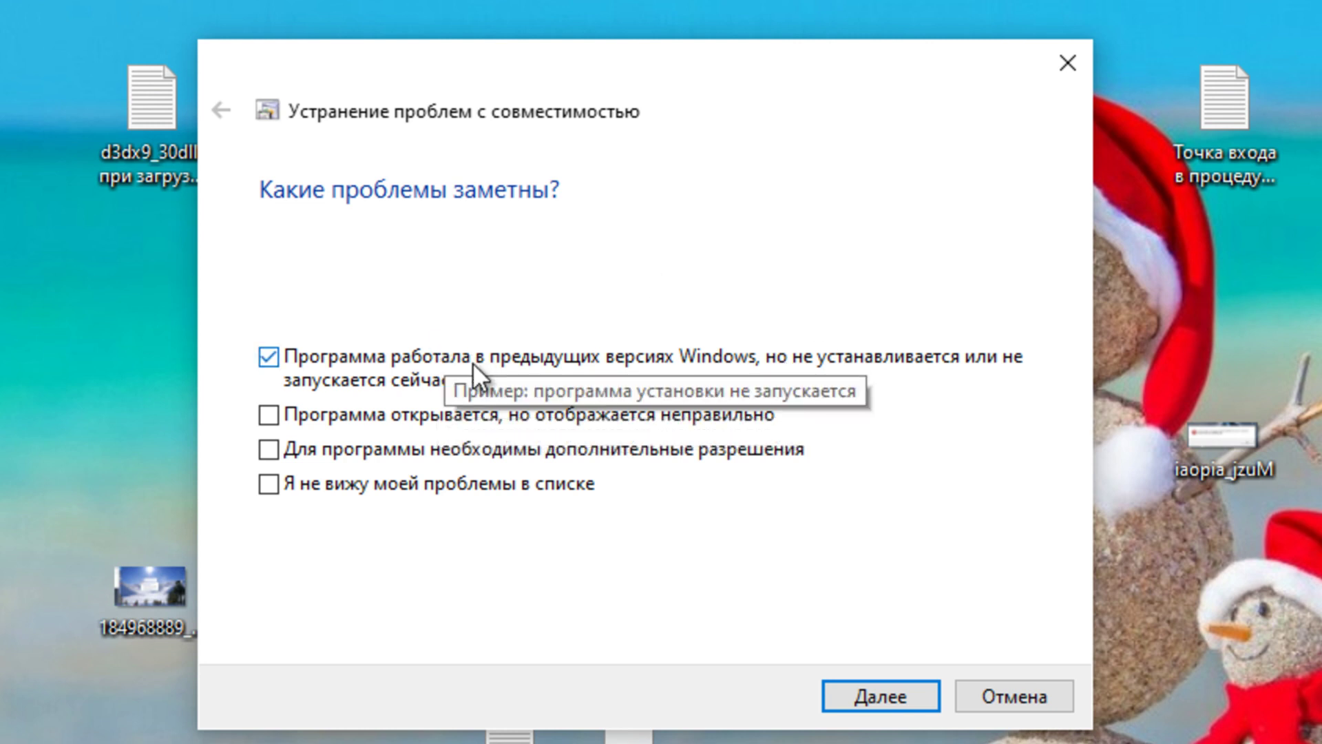
{"action": "left_click", "coordinate": [895, 698]}
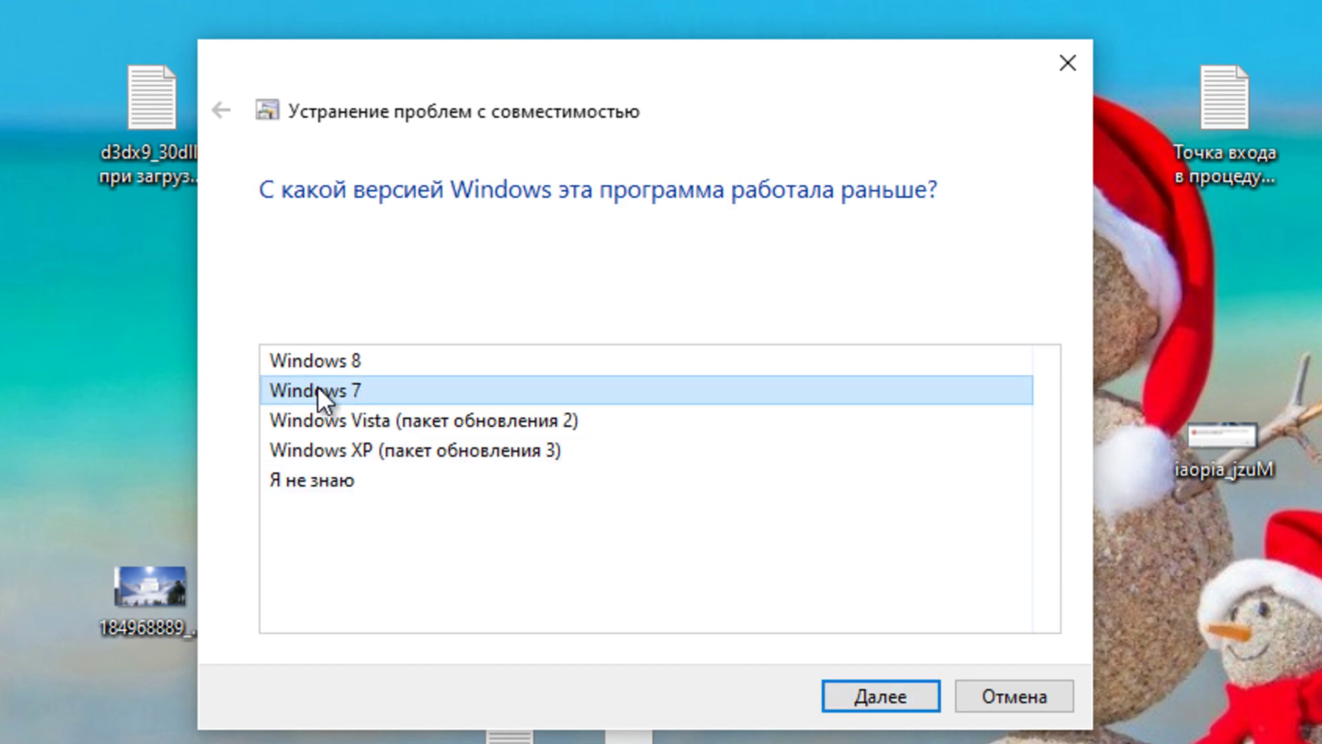
{"action": "left_click", "coordinate": [880, 697]}
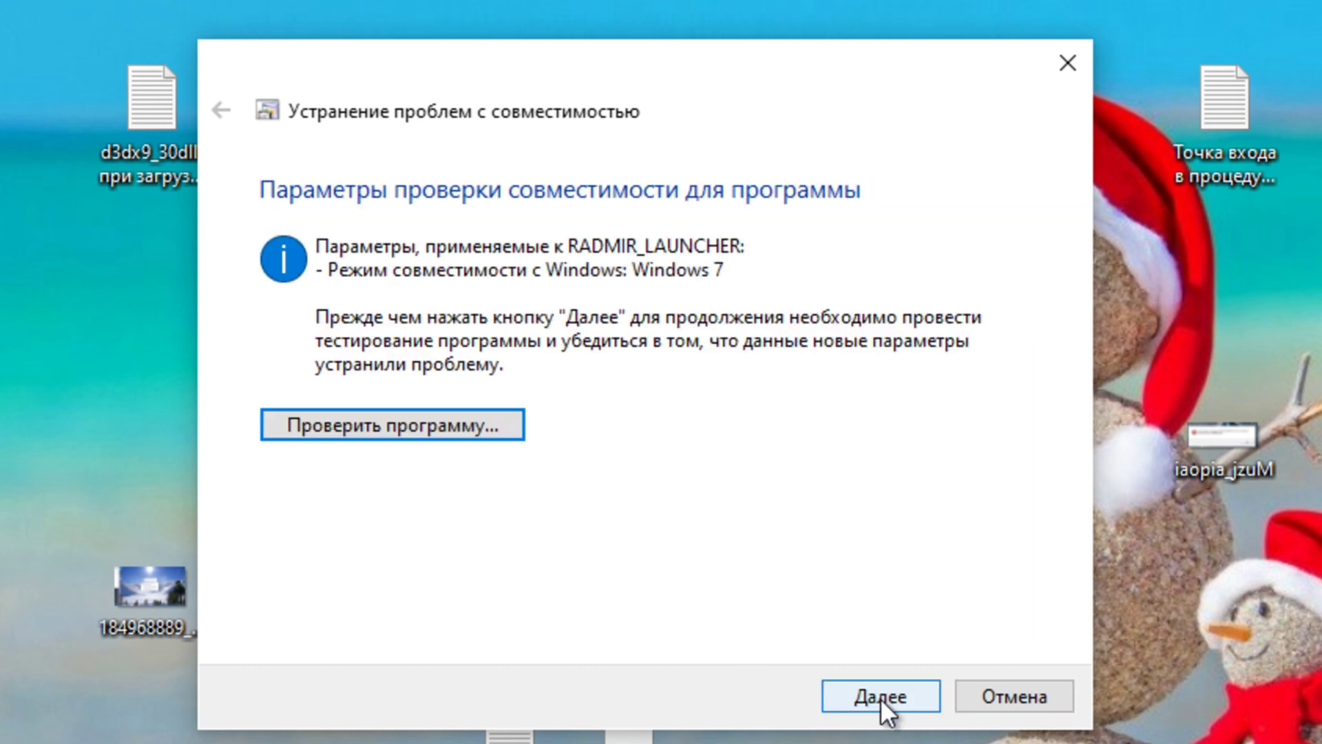
- Test the launcher with the new compatibility settings, close it, and save these settings for the program
{"action": "left_click", "coordinate": [383, 423]}
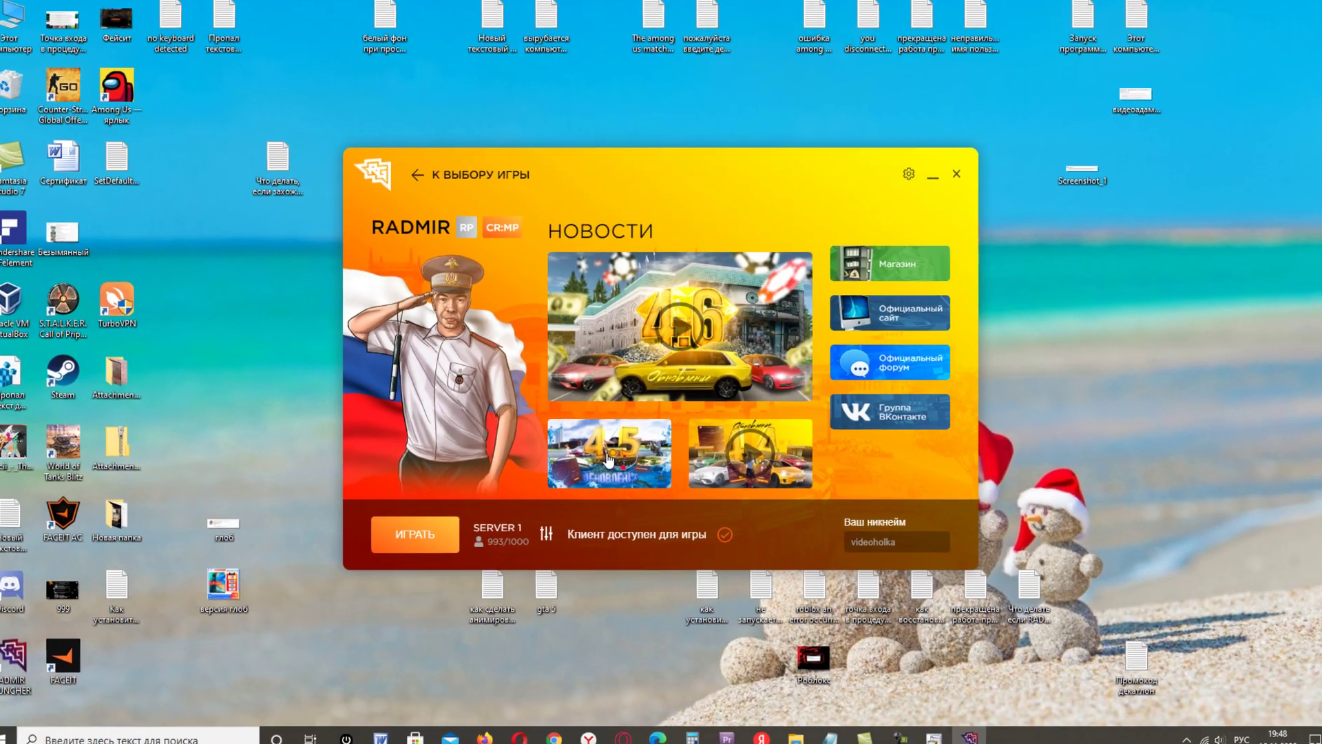
{"action": "left_click", "coordinate": [949, 177]}
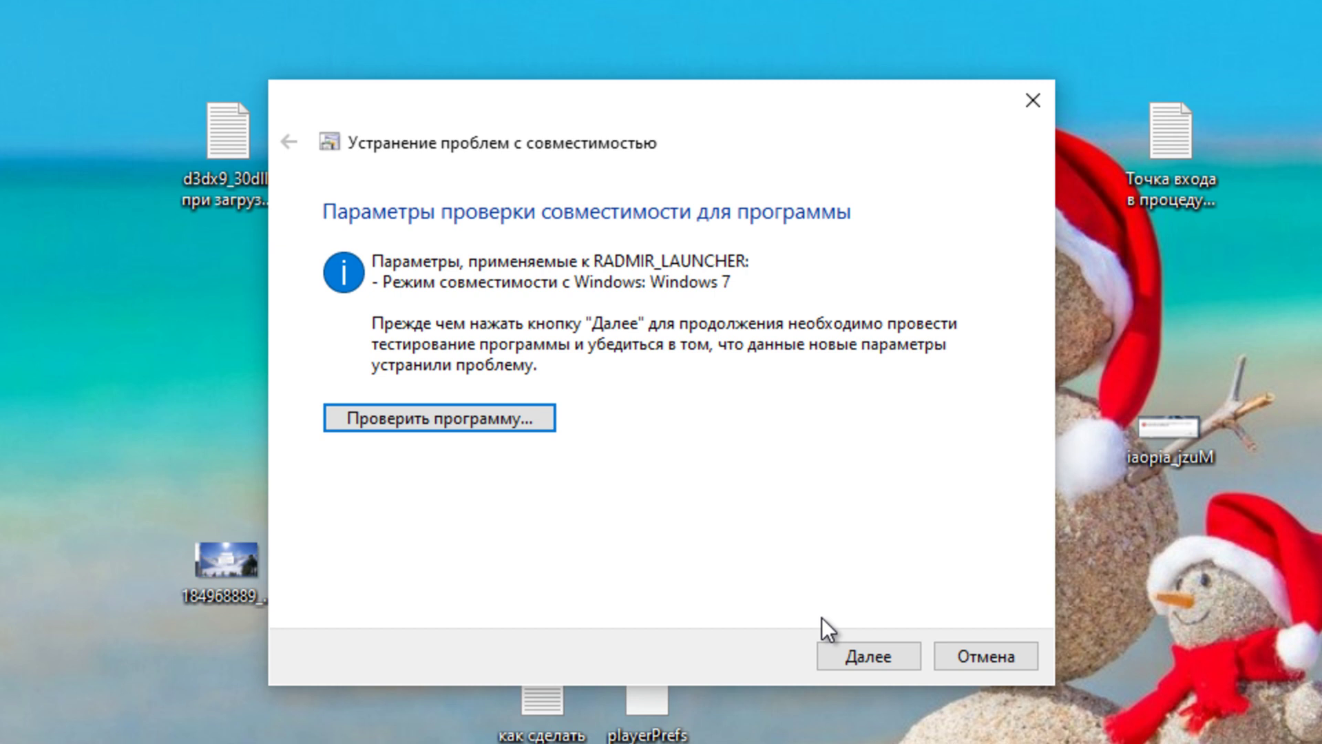
{"action": "left_click", "coordinate": [880, 682]}
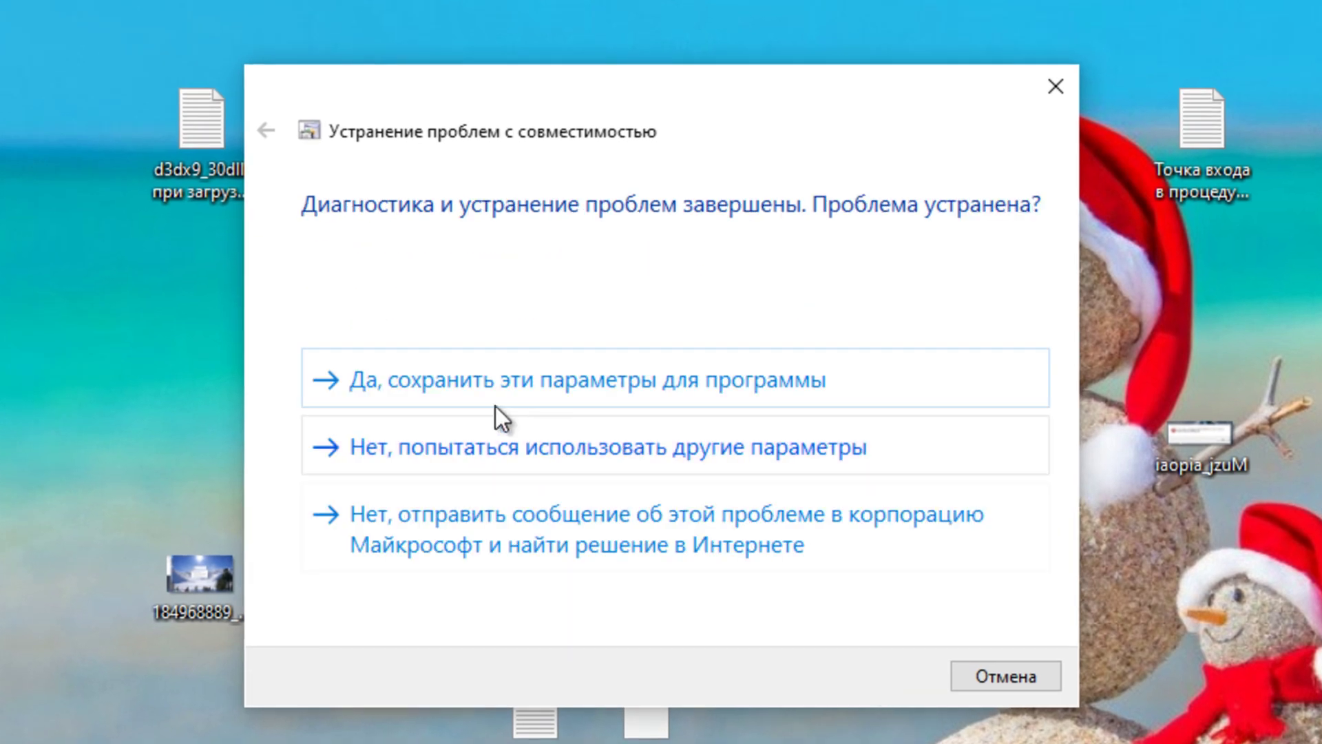
{"action": "left_click", "coordinate": [463, 387]}
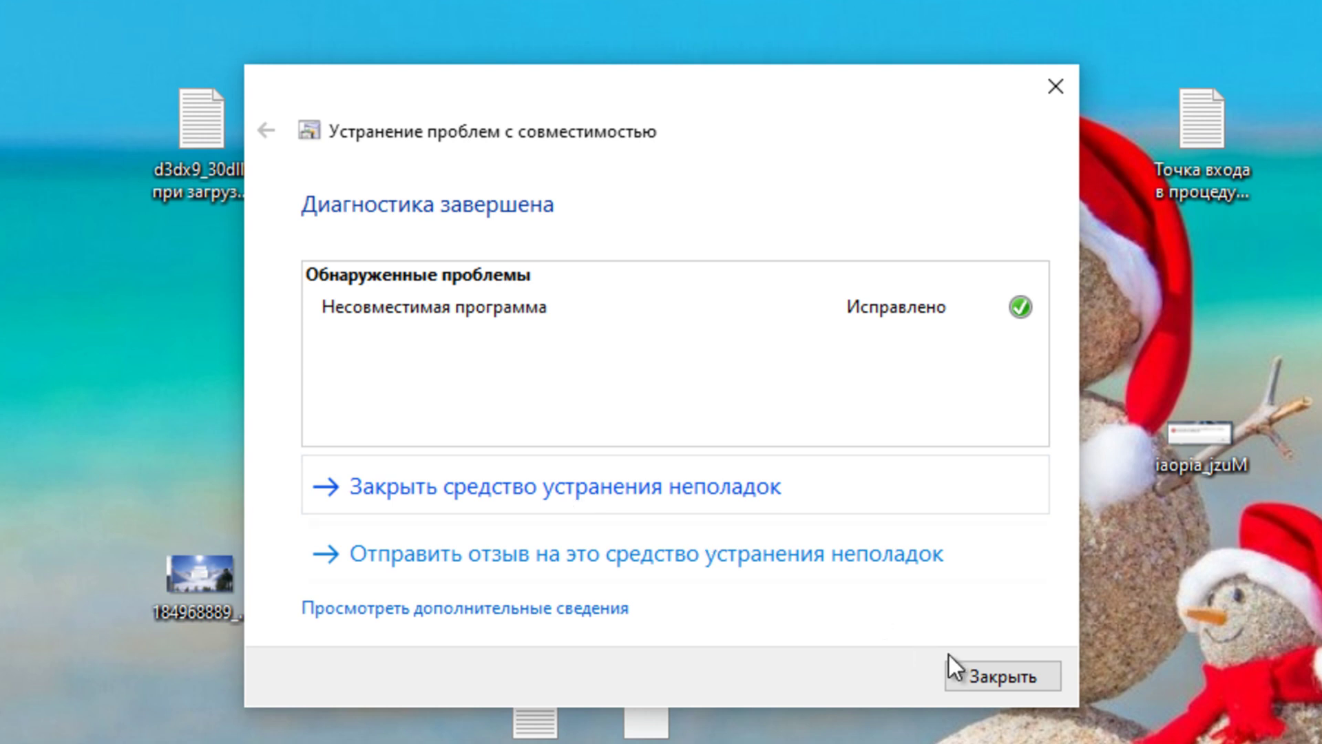
- Close the finished troubleshooter, restart it for the RADMIR LAUNCHER shortcut, and test the program with the recommended settings
{"action": "left_click", "coordinate": [1000, 671]}
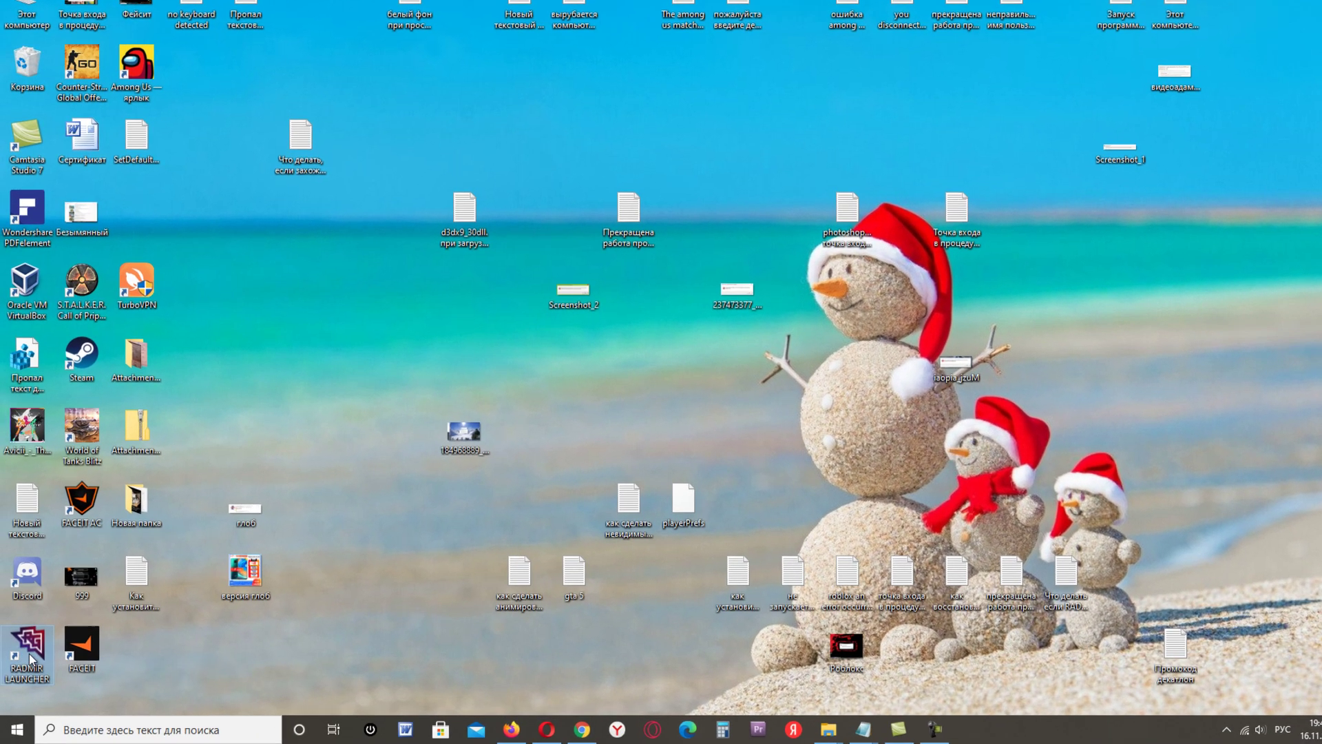
{"action": "right_click", "coordinate": [29, 656]}
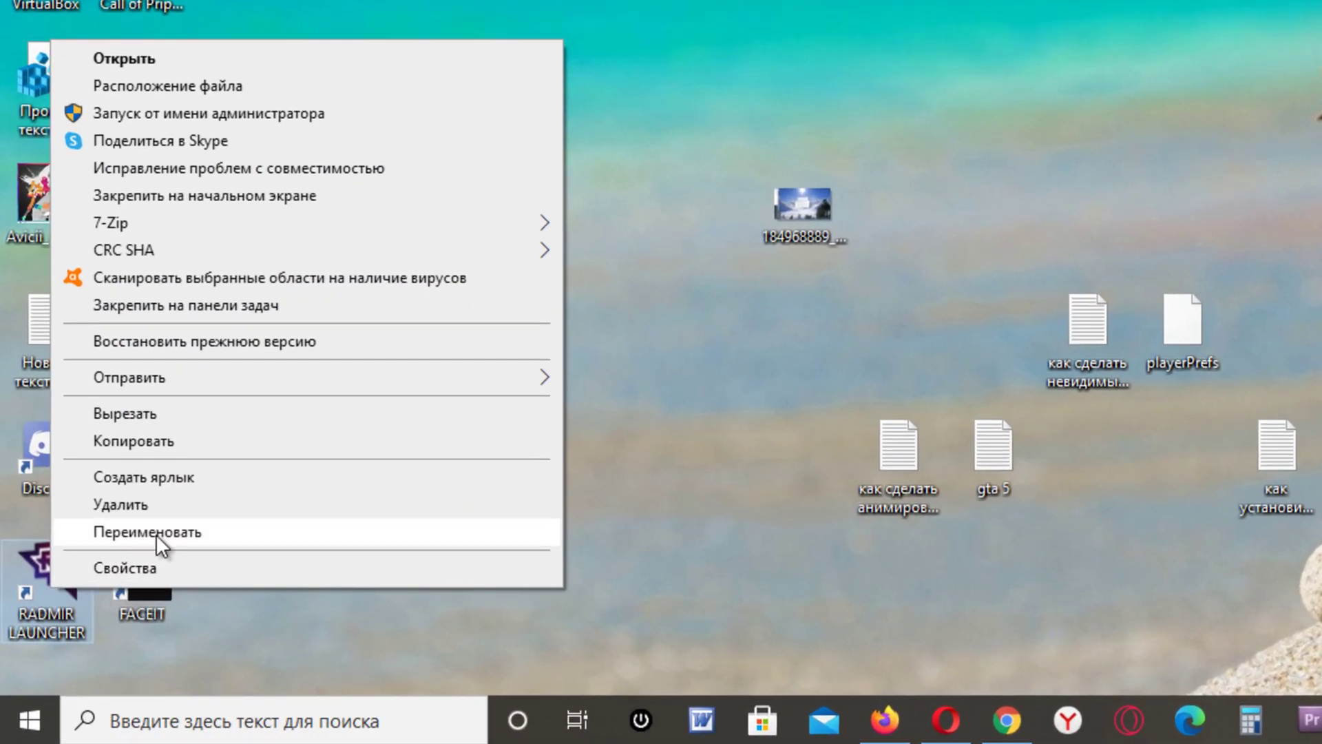
{"action": "left_click", "coordinate": [161, 412]}
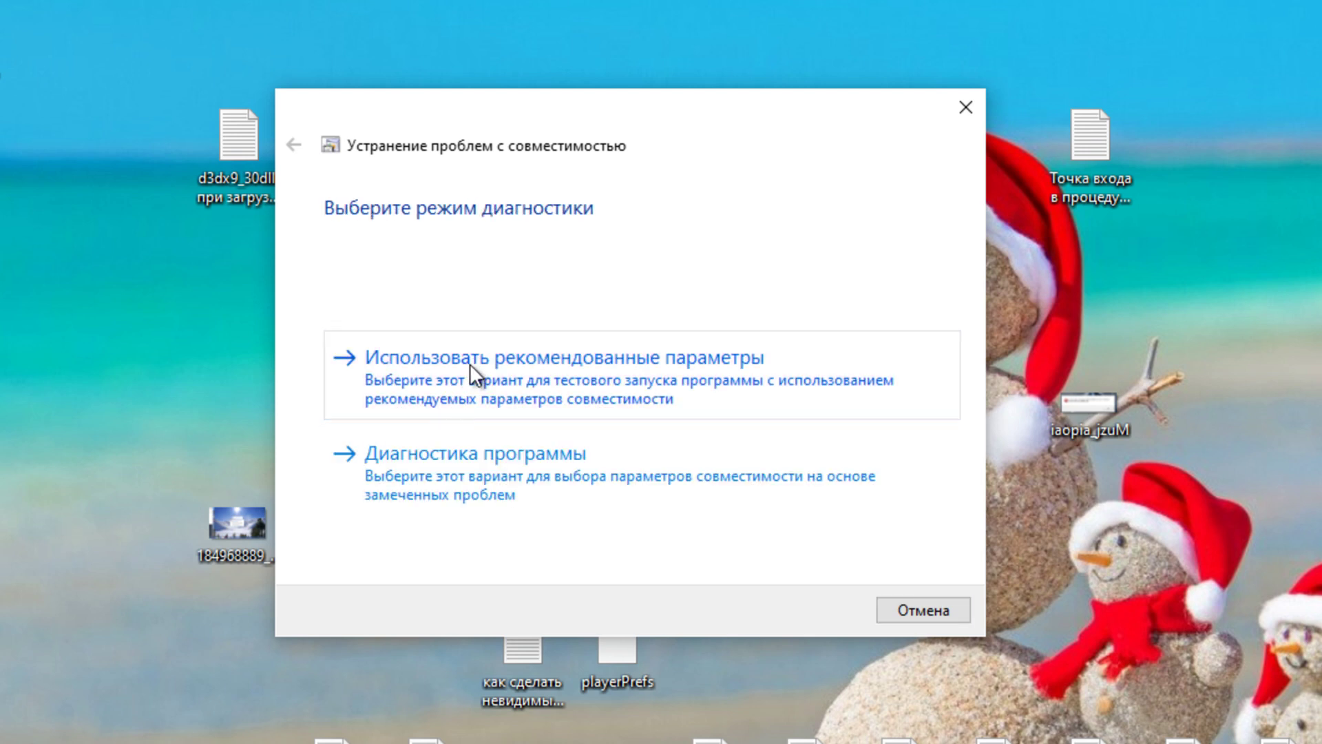
{"action": "left_click", "coordinate": [469, 364]}
{"action": "left_click", "coordinate": [438, 397]}
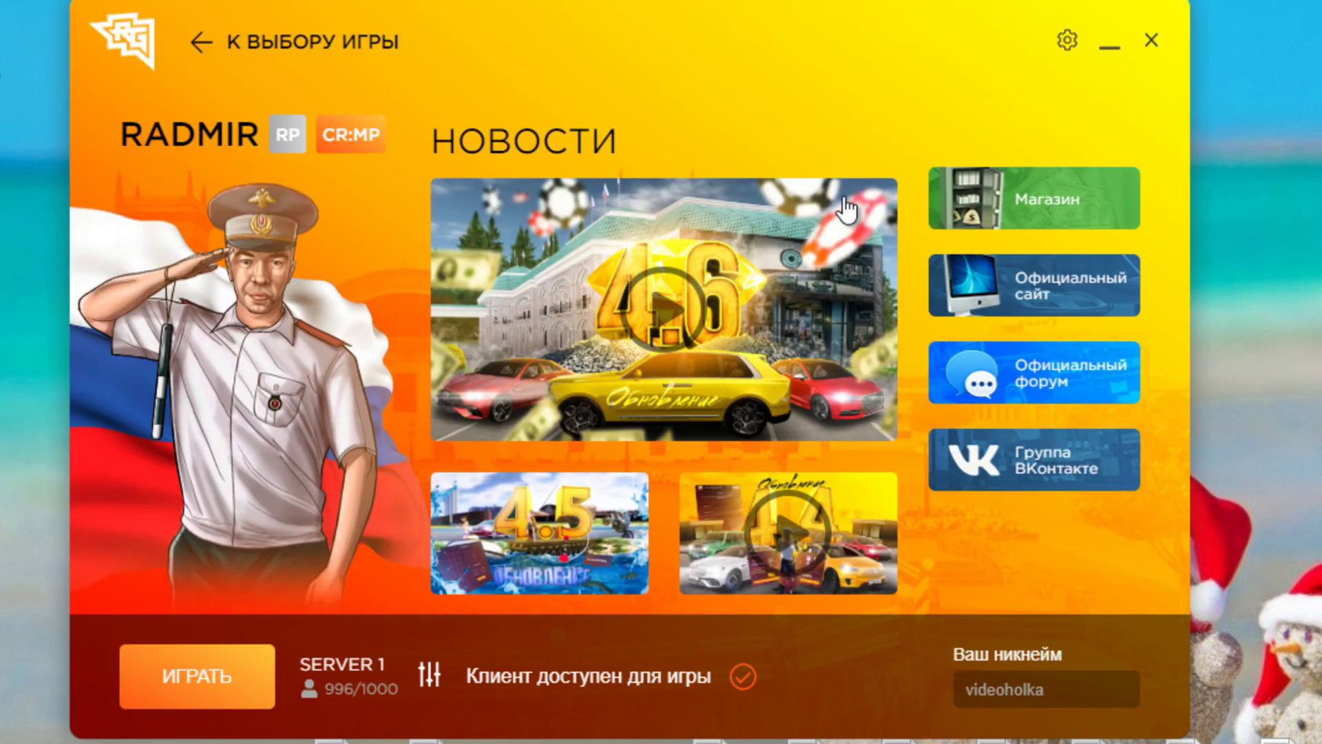
- Close the tested launcher and save the recommended Windows 8 compatibility settings for the program
{"action": "left_click", "coordinate": [1152, 40]}
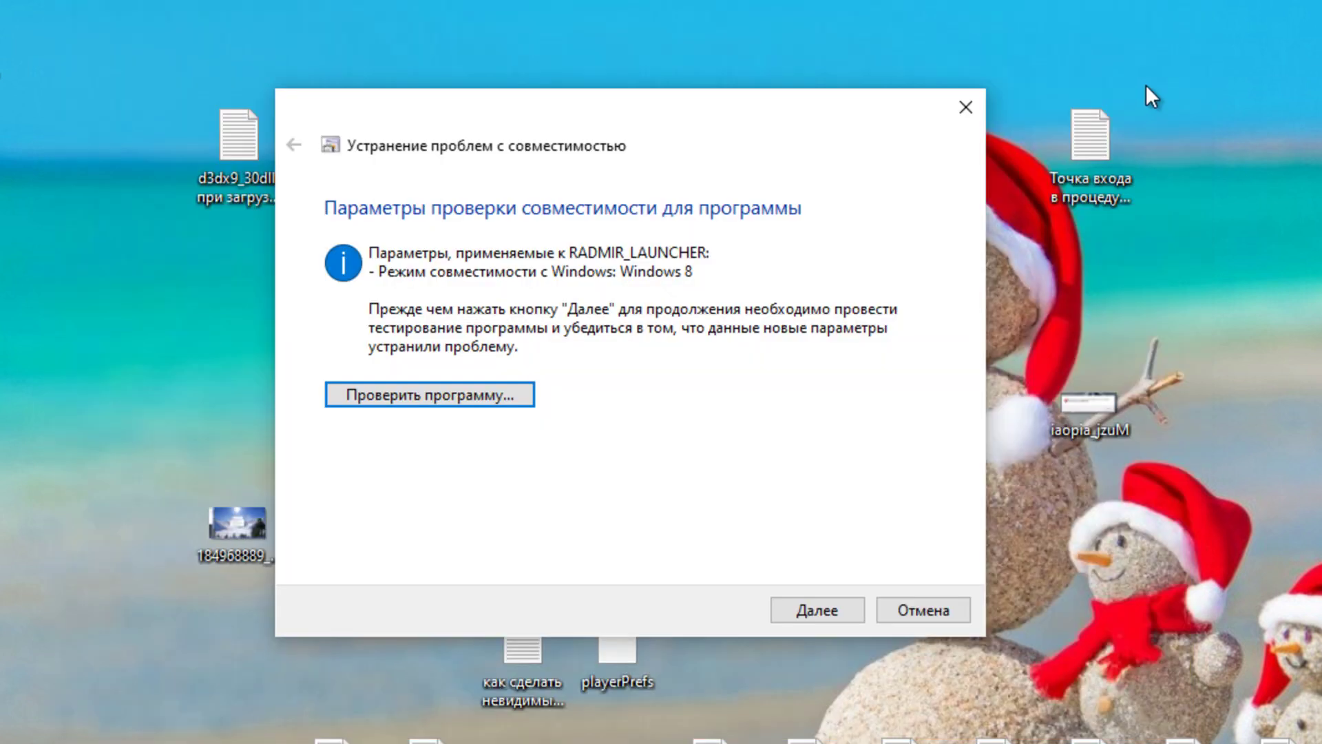
{"action": "left_click", "coordinate": [824, 614]}
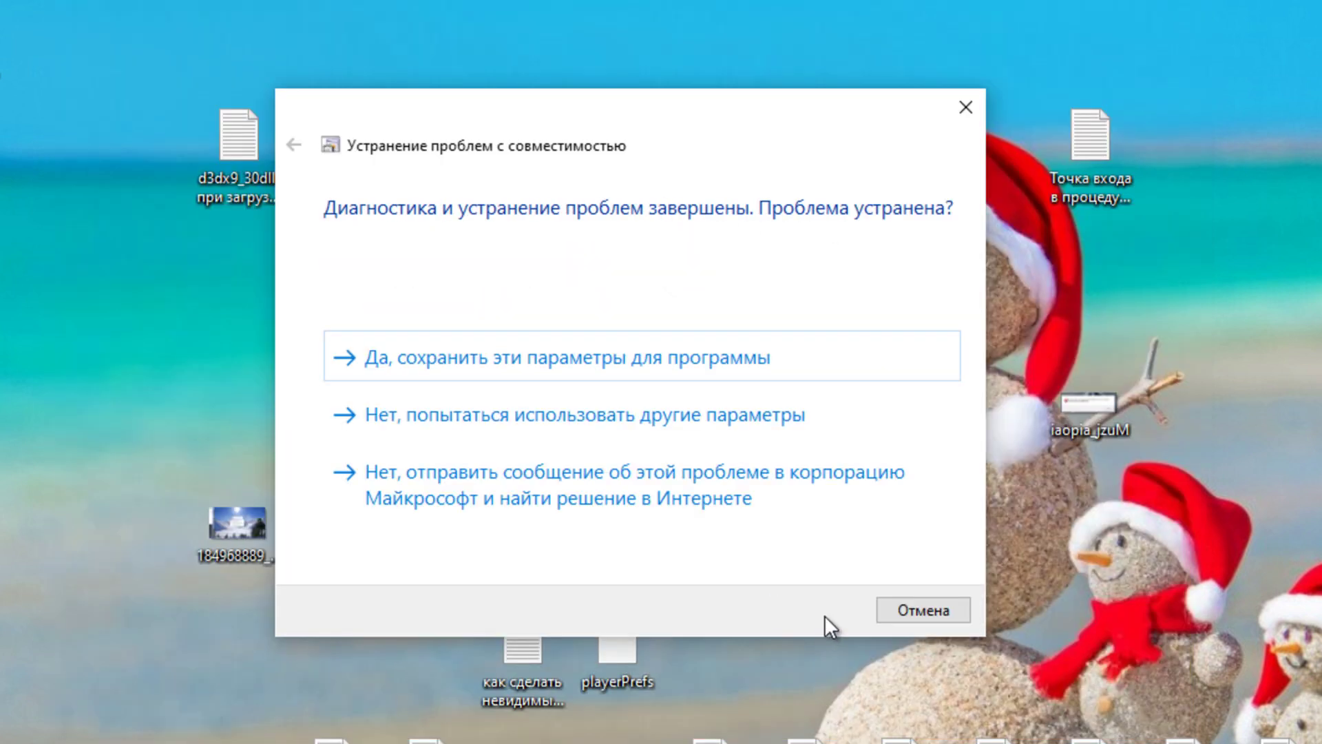
{"action": "left_click", "coordinate": [608, 357]}
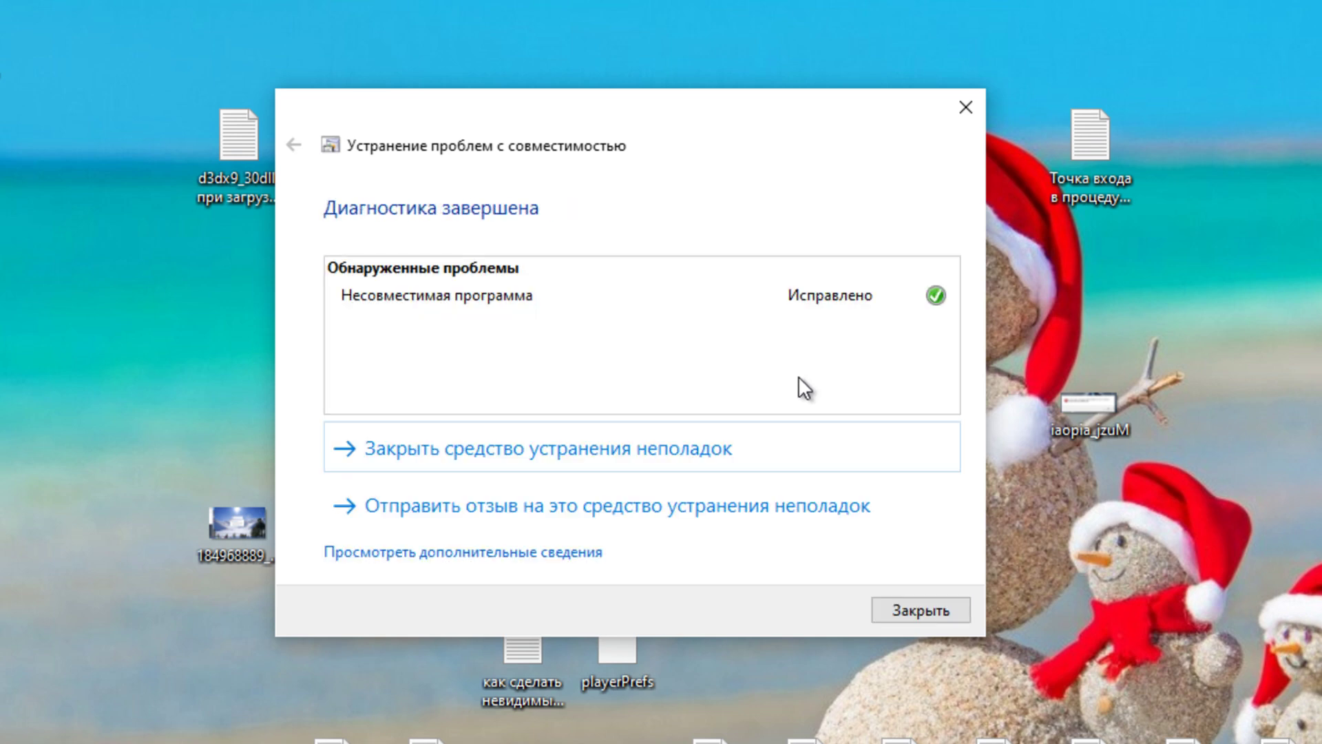
{"action": "left_click", "coordinate": [953, 606]}
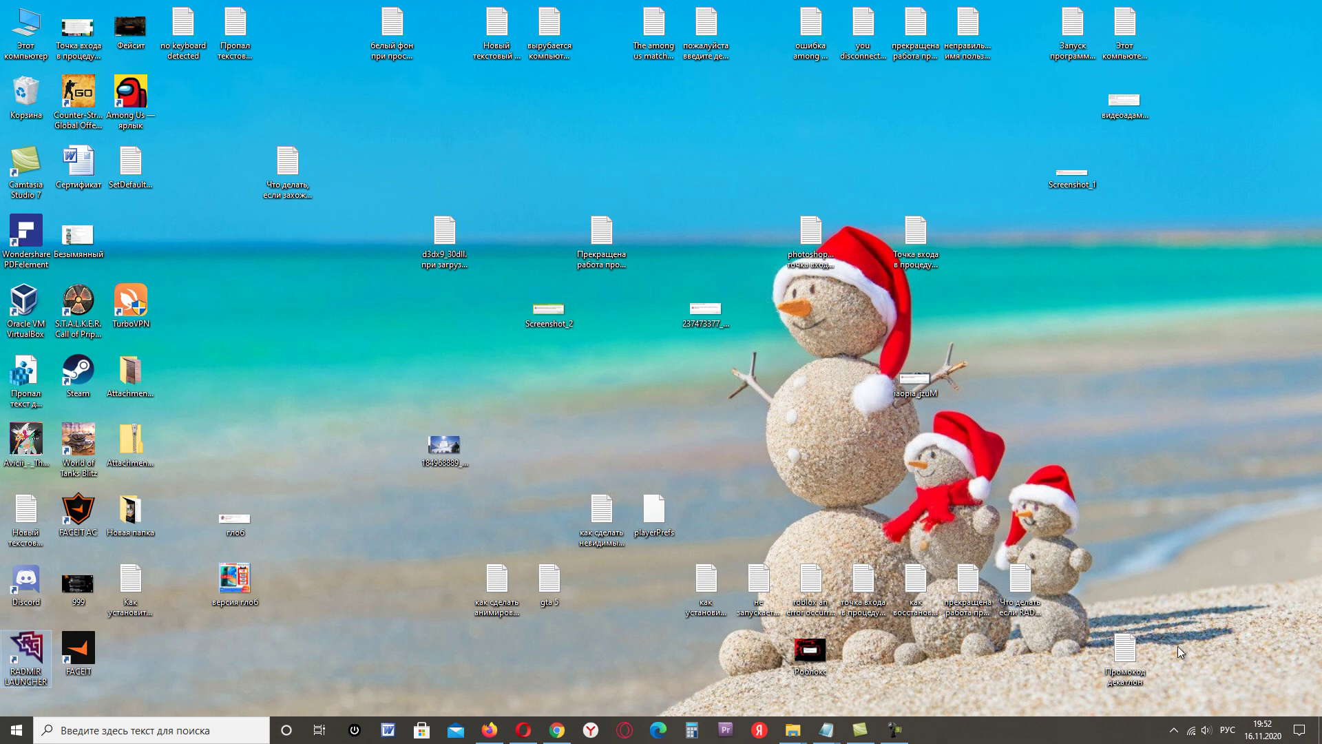
- Open the virus vault in Avast Free Antivirus and bring up the other options for the quarantined libcef.dll
{"action": "left_click", "coordinate": [1174, 729]}
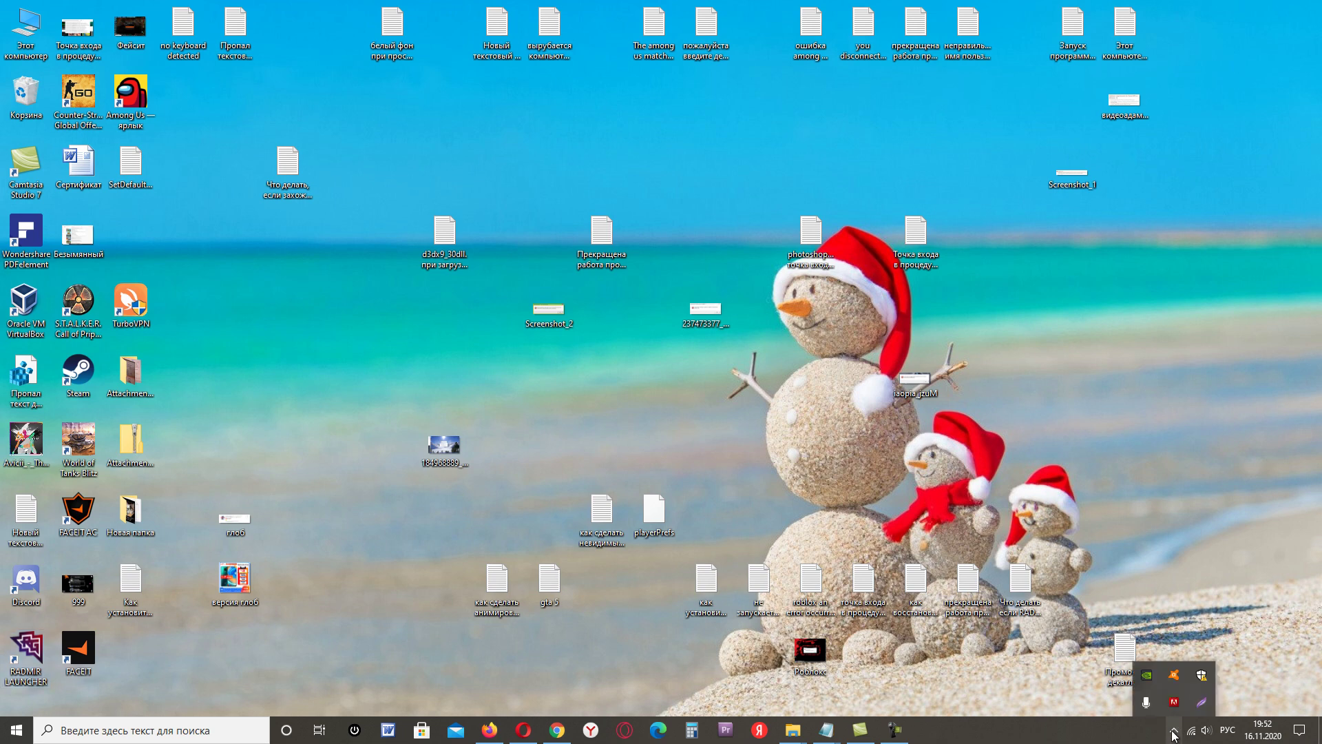
{"action": "left_click", "coordinate": [1174, 678]}
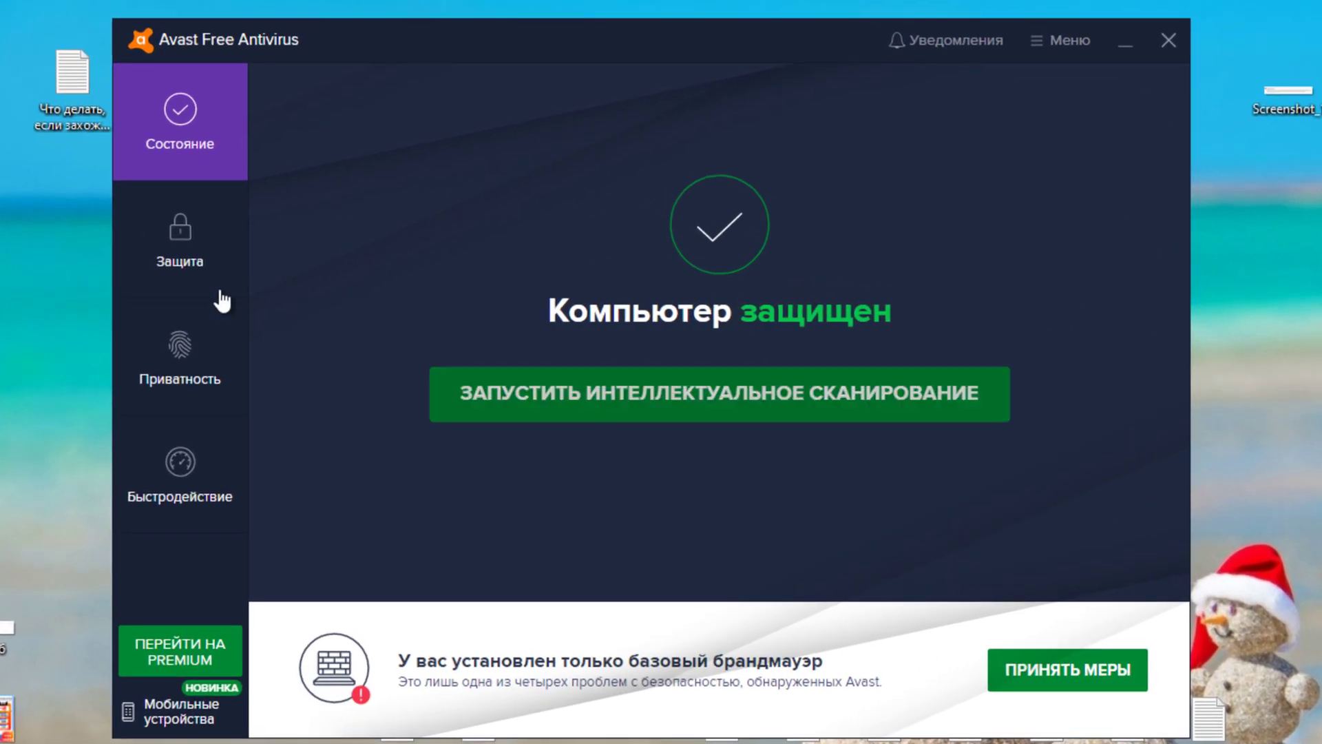
{"action": "left_click", "coordinate": [177, 226]}
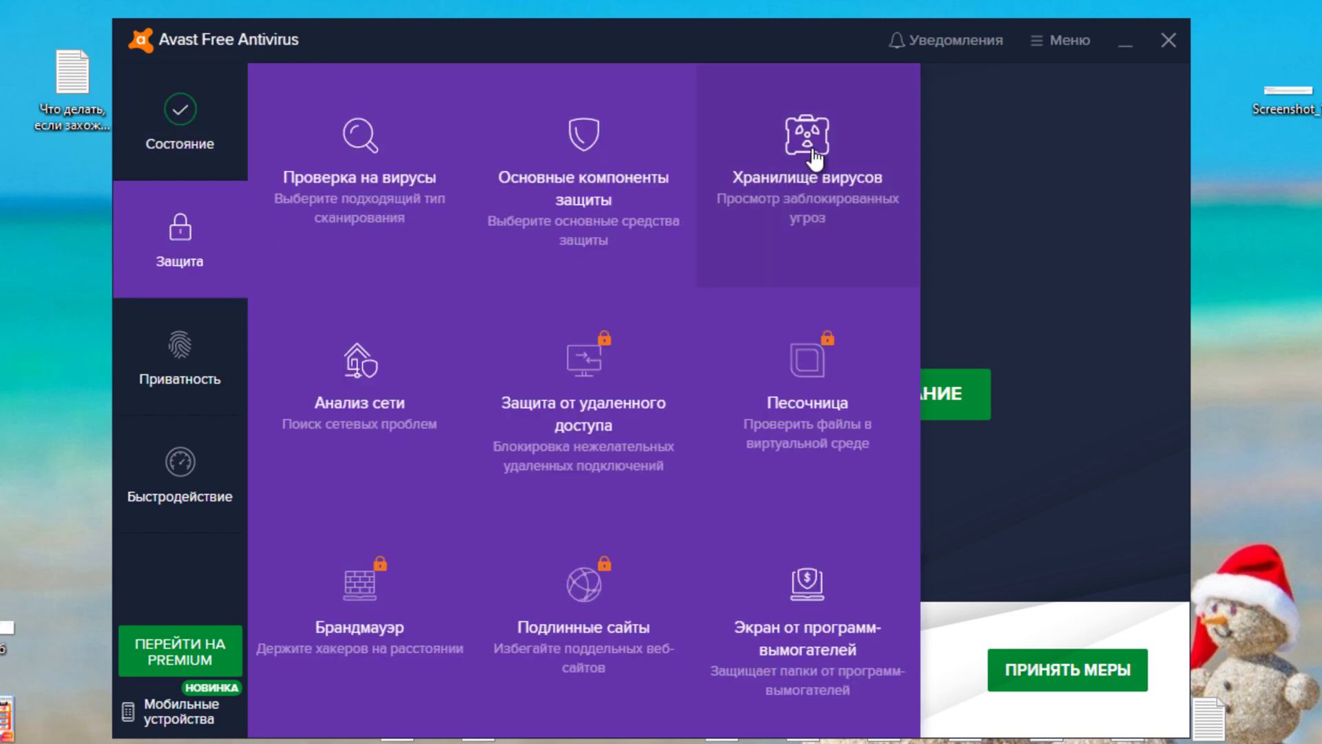
{"action": "left_click", "coordinate": [812, 153]}
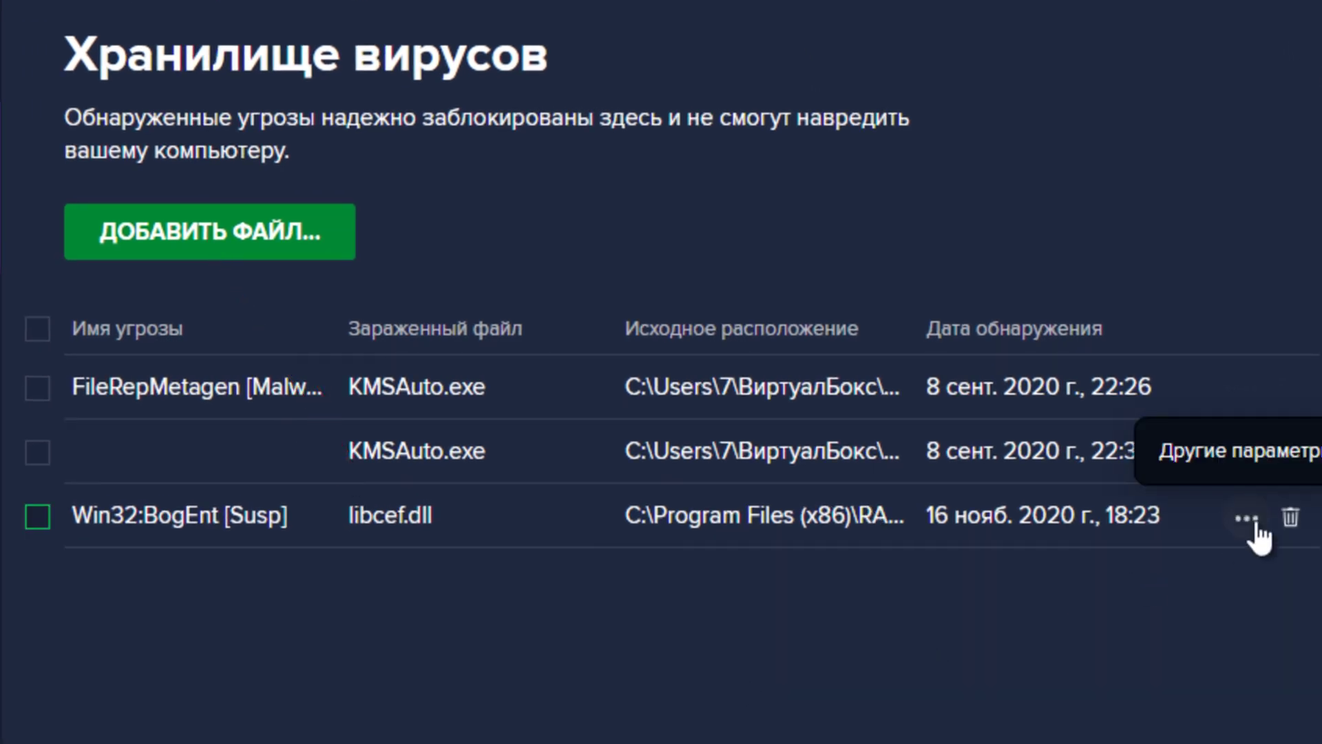
{"action": "left_click", "coordinate": [1253, 526]}
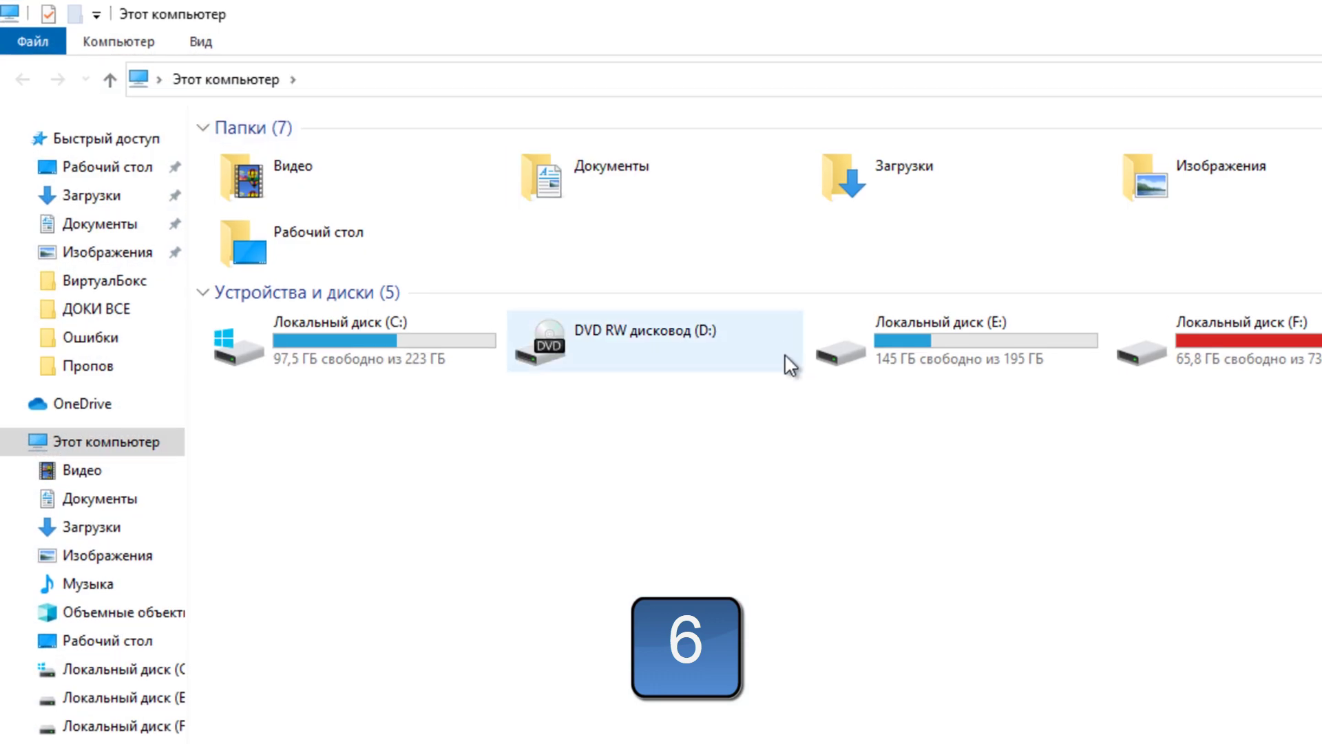
- Open the RADMIR CRMP User Files folder inside Documents
{"action": "double_click", "coordinate": [596, 190]}
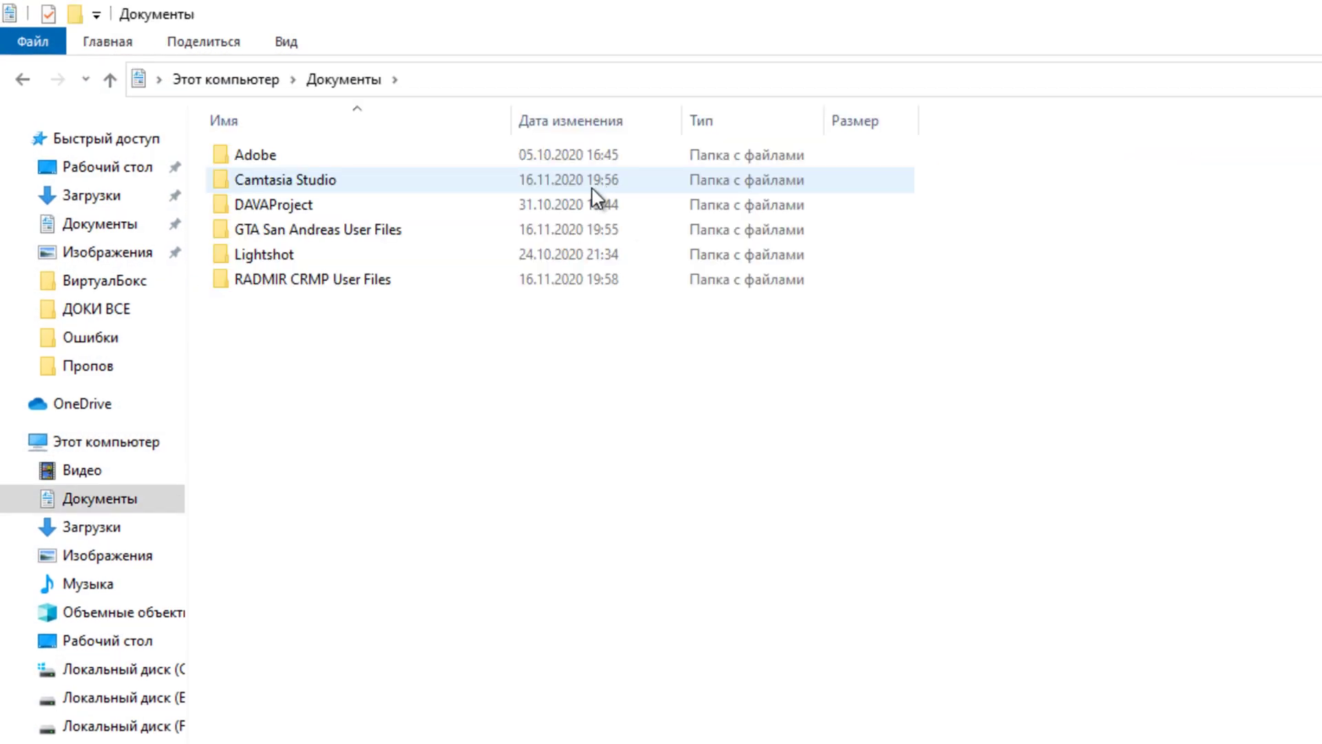
{"action": "double_click", "coordinate": [293, 279]}
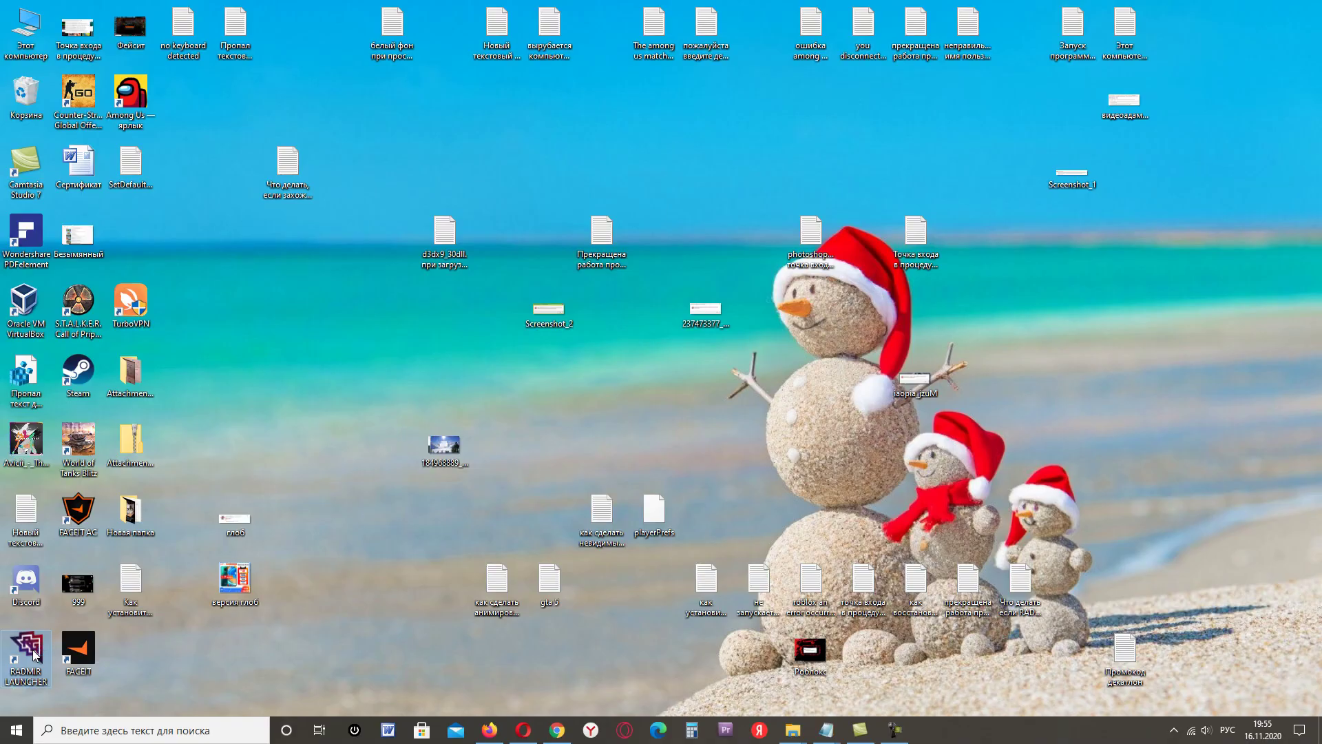
- Start RADMIR LAUNCHER from its desktop shortcut
{"action": "double_click", "coordinate": [27, 654]}
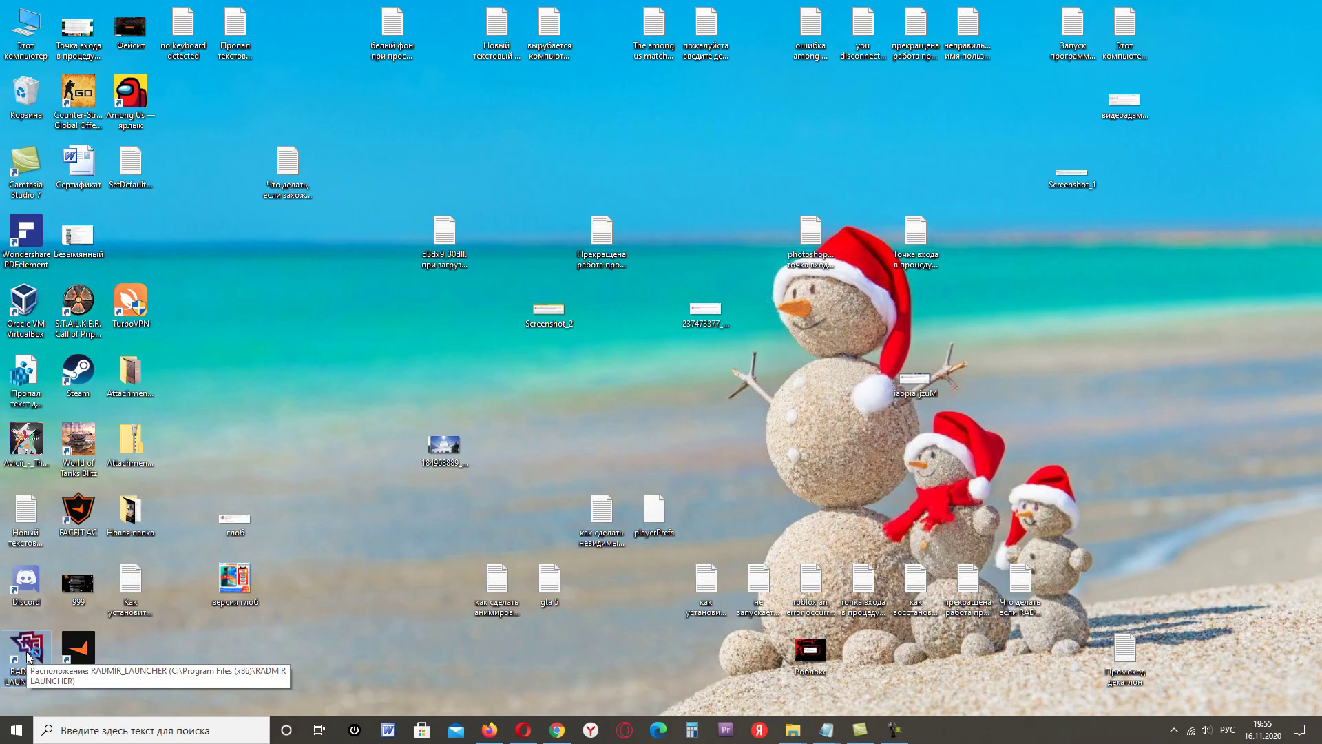